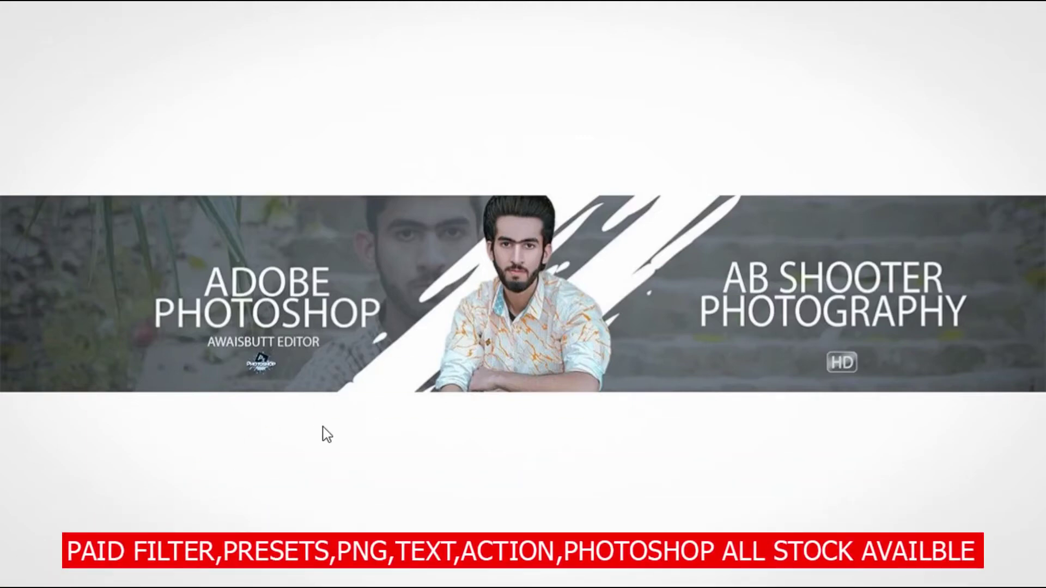
- Refresh the desktop and look over the action1, action2 and facewhite preview images
right_click(300, 481)
click(361, 281)
right_click(416, 487)
click(515, 294)
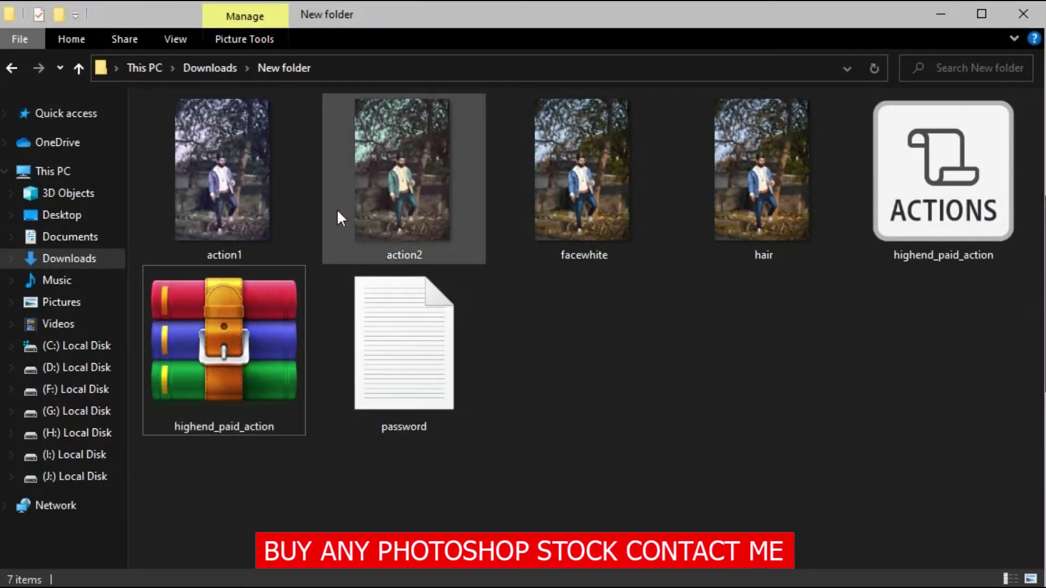
click(241, 192)
click(463, 205)
click(545, 218)
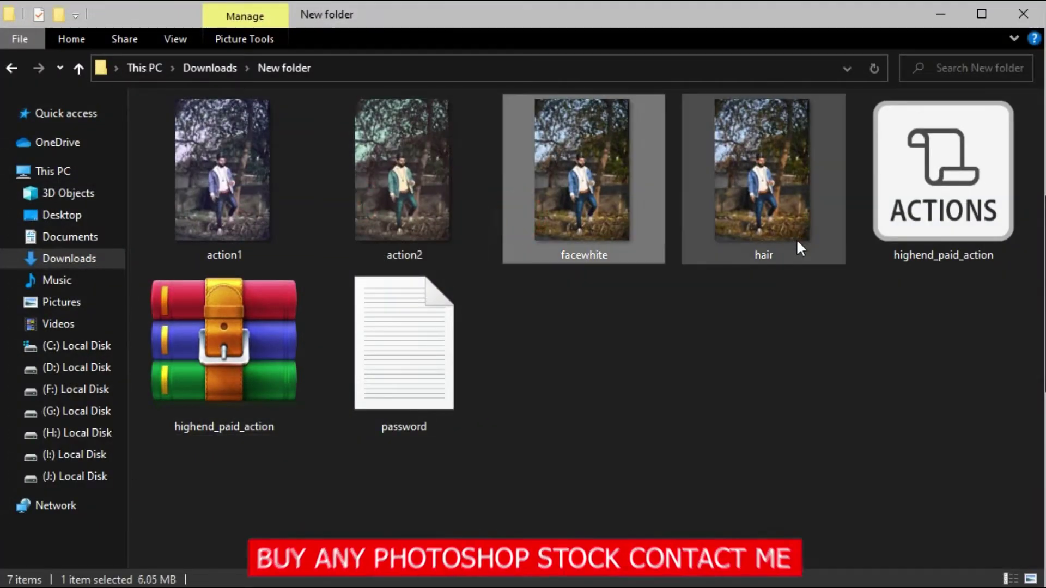
click(860, 310)
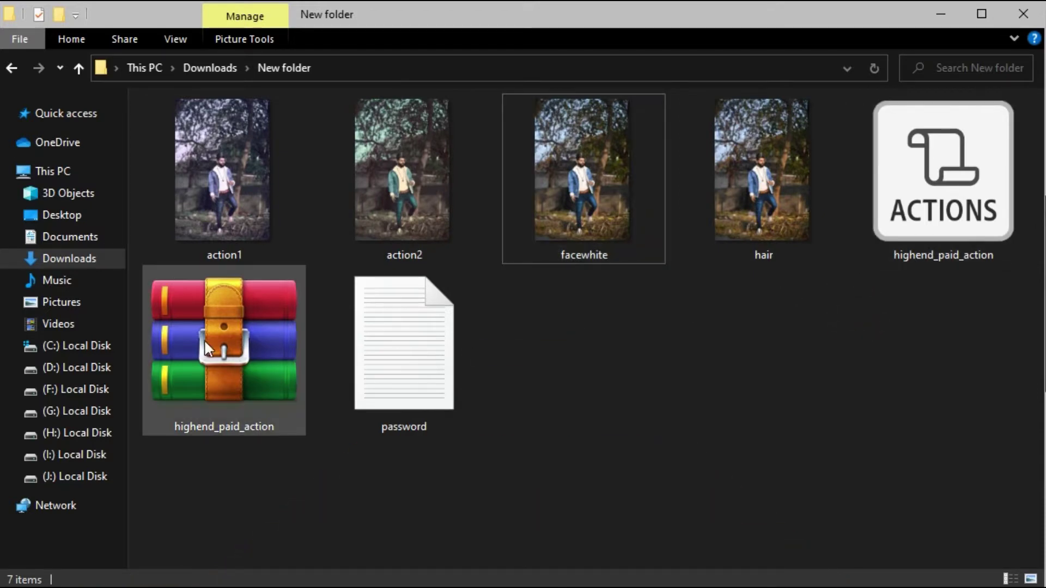
- Abandon the password-protected highend_paid_action extraction, select the ATN file, and minimize Explorer
click(240, 365)
right_click(227, 351)
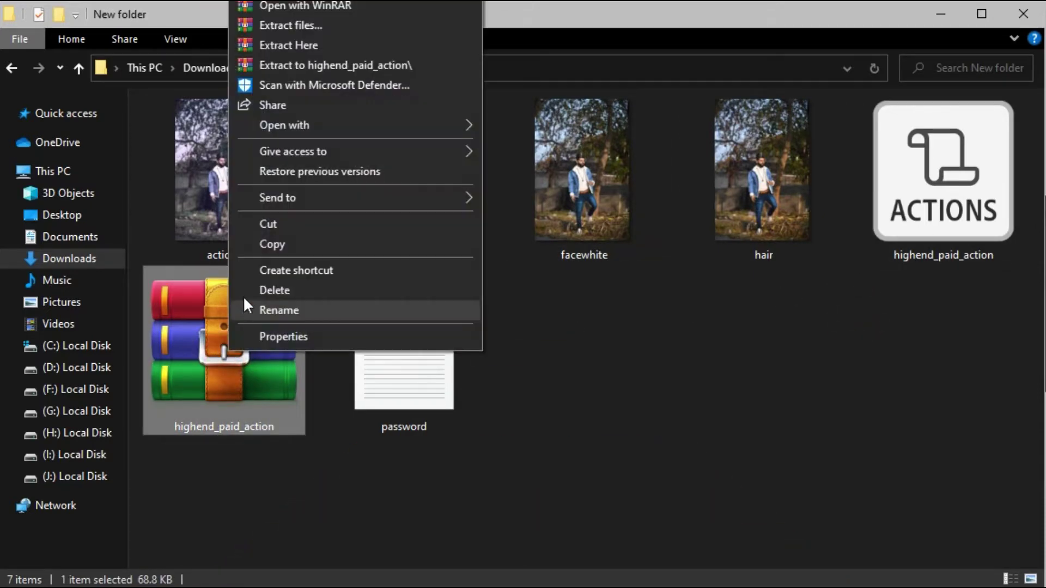
click(281, 45)
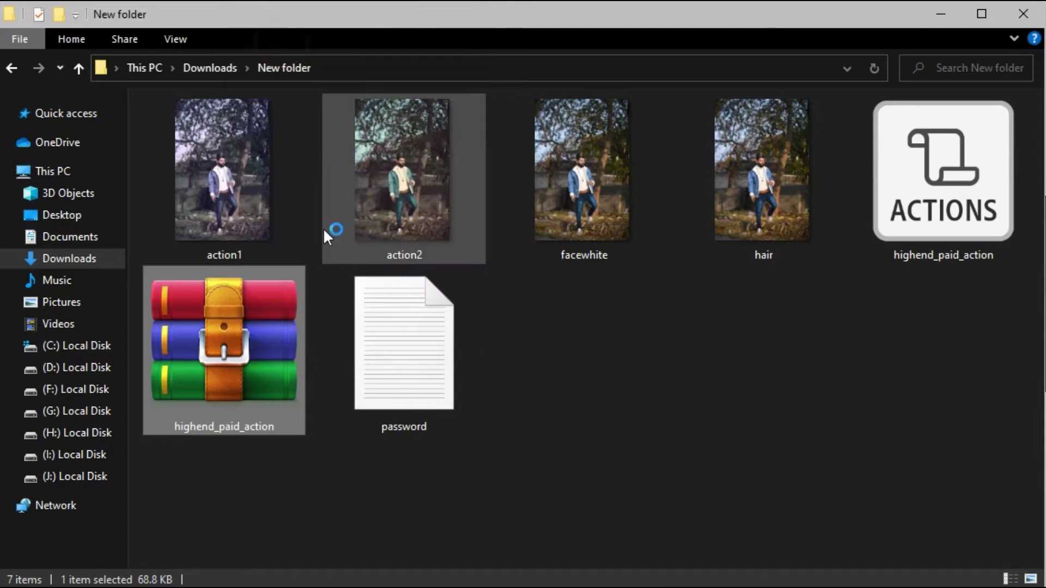
text(dfbfgb)
double_click(469, 233)
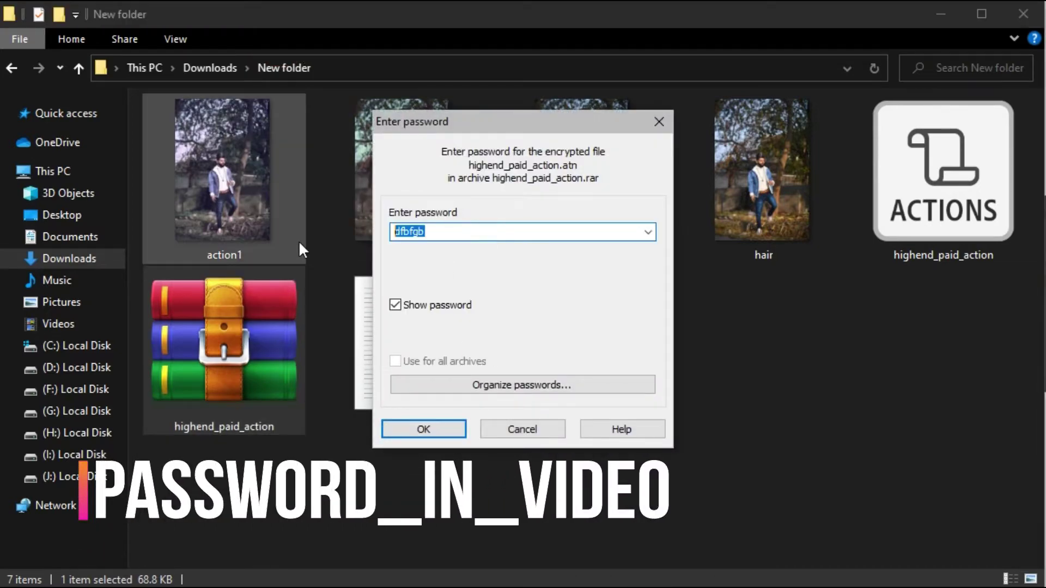
key(BackSpace)
click(471, 227)
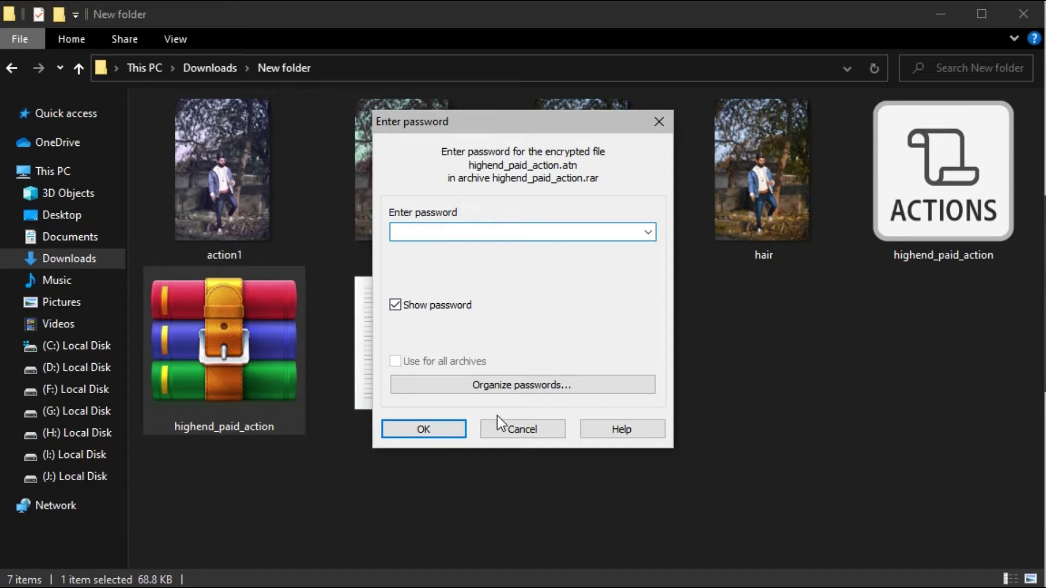
click(521, 434)
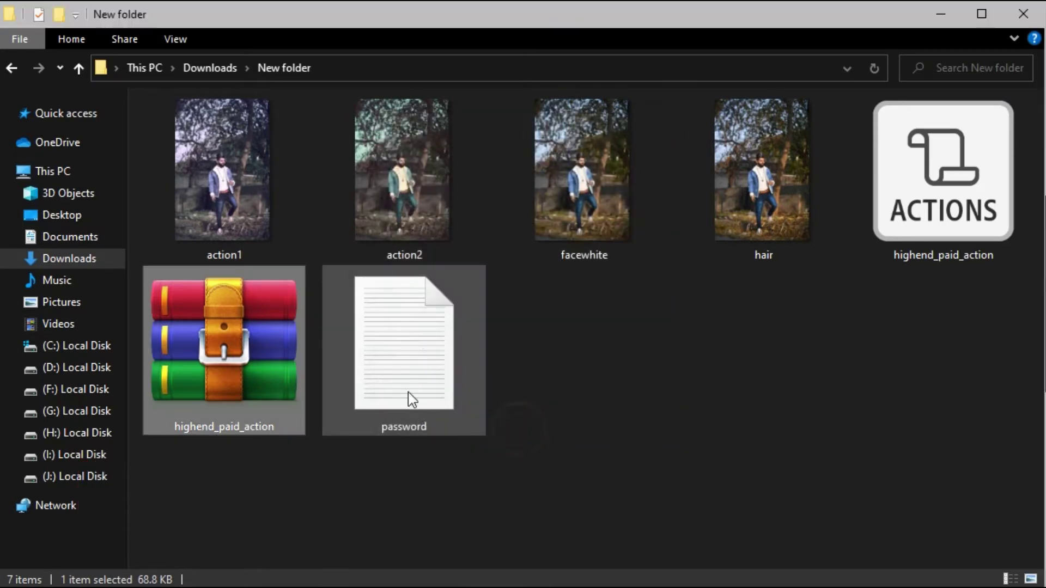
click(931, 205)
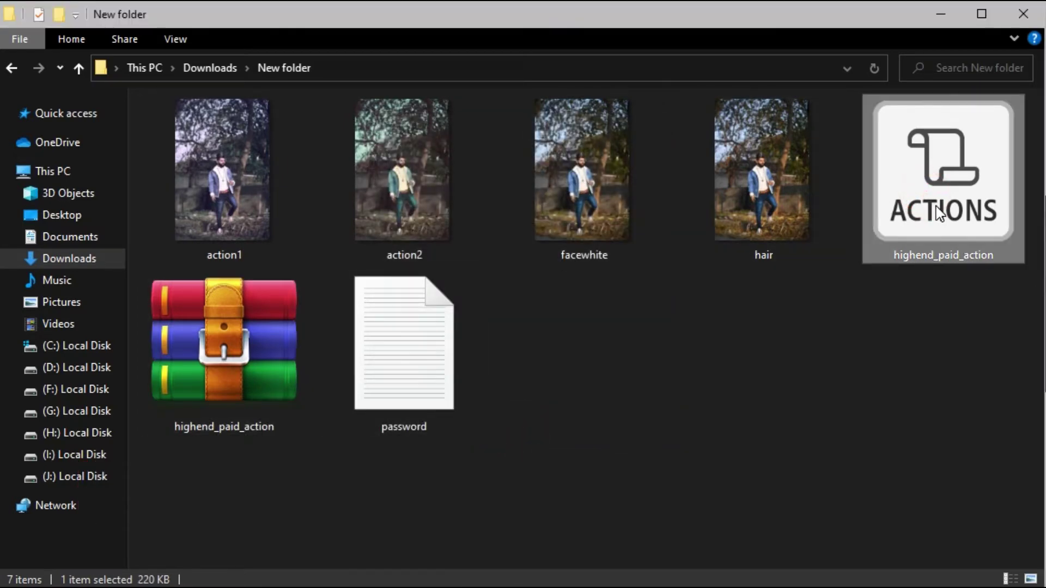
click(937, 22)
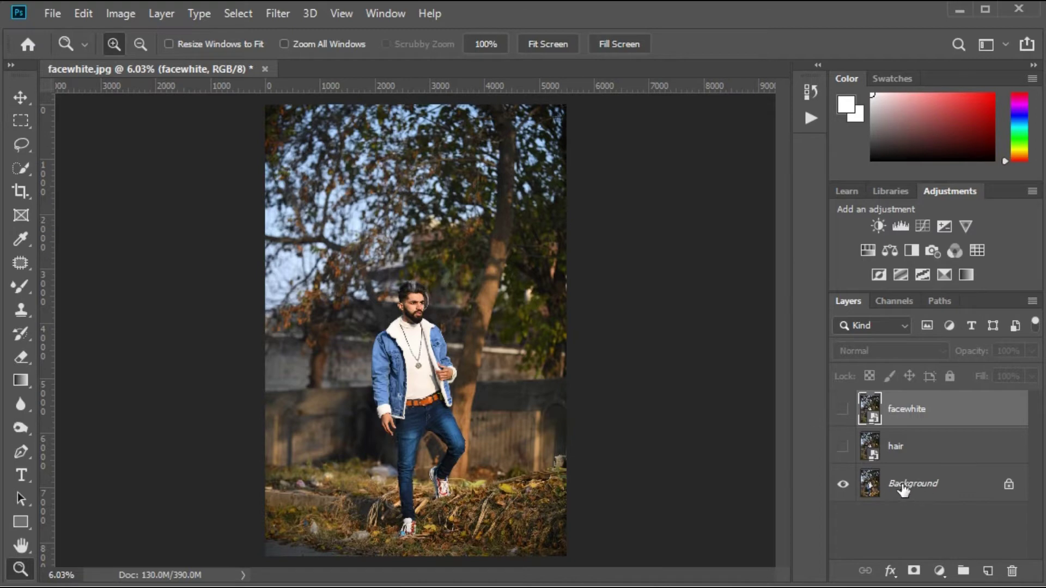
- With the Background layer active, zoom in on the man's face, then fit the photo on screen
click(905, 485)
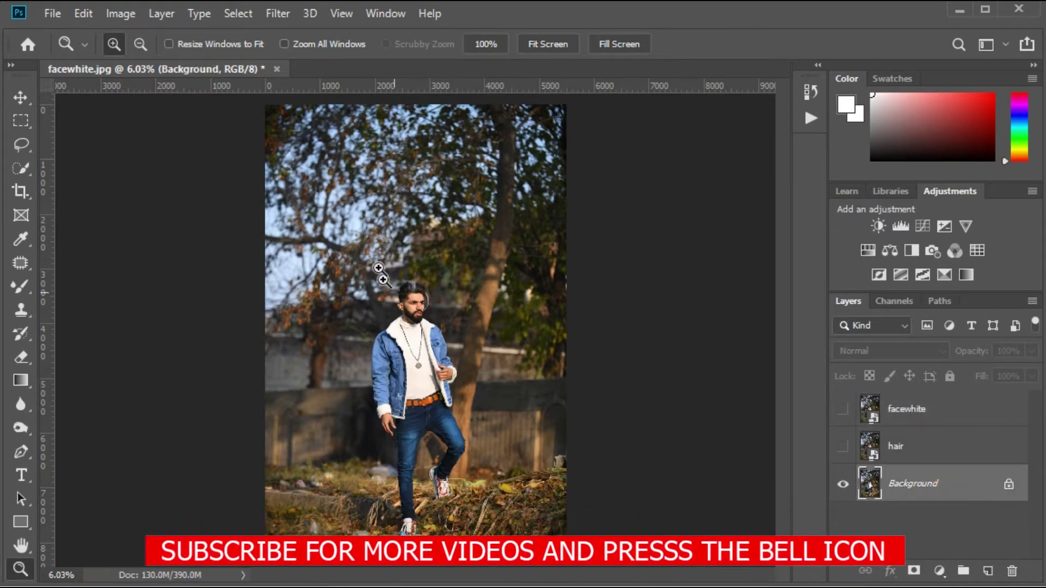
drag(375, 256, 449, 359)
drag(351, 193, 467, 397)
right_click(470, 382)
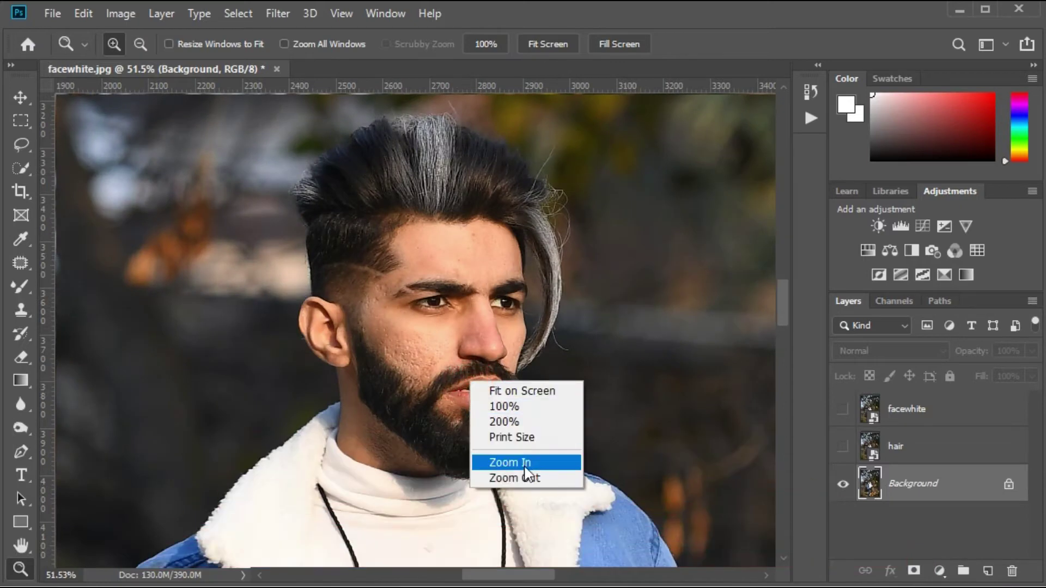
click(522, 390)
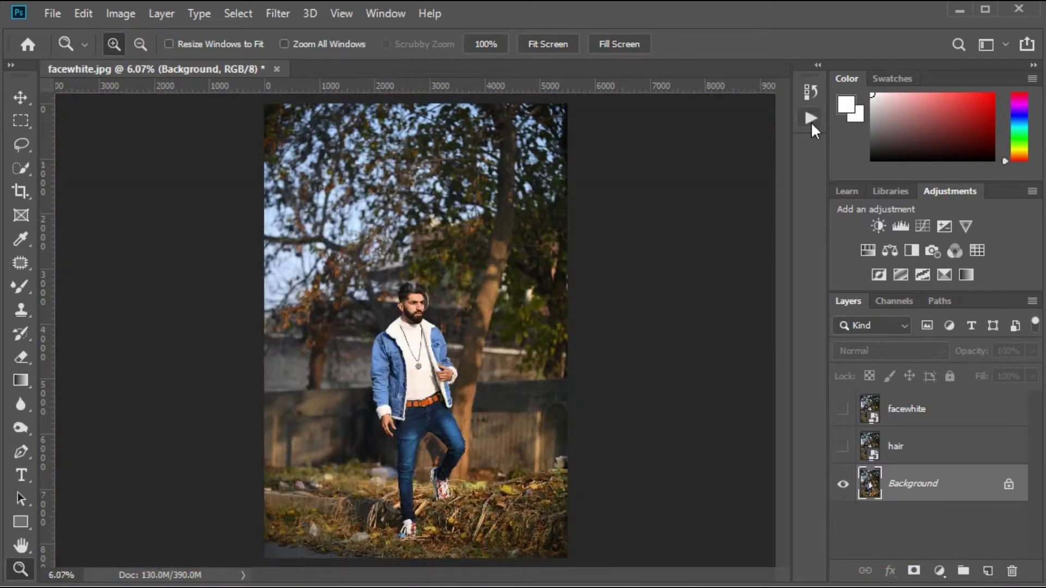
- Show the Actions panel via Window, select the highend_paid_action_abshooter set, and open its flyout menu
click(811, 119)
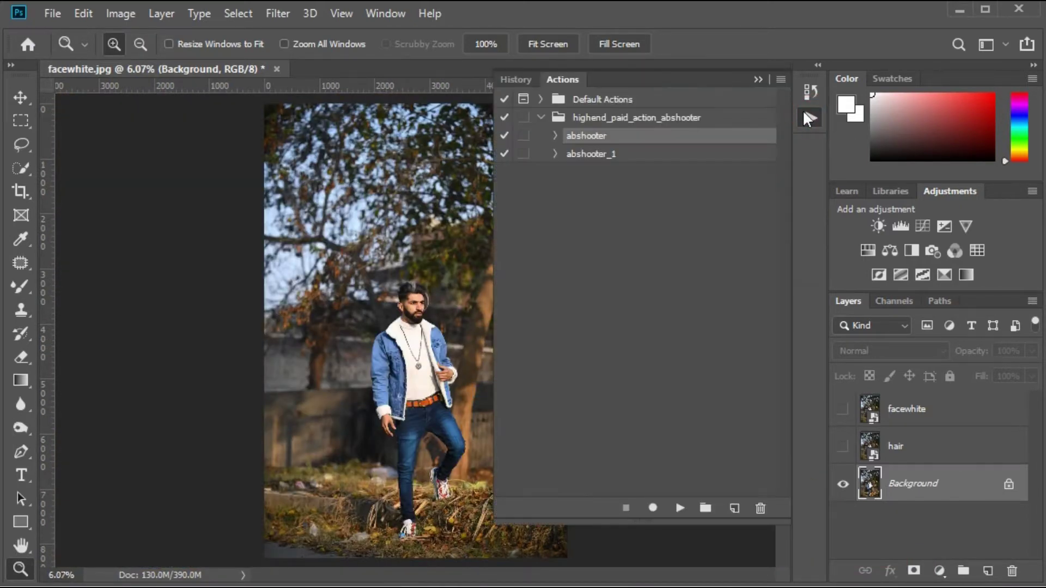
click(758, 80)
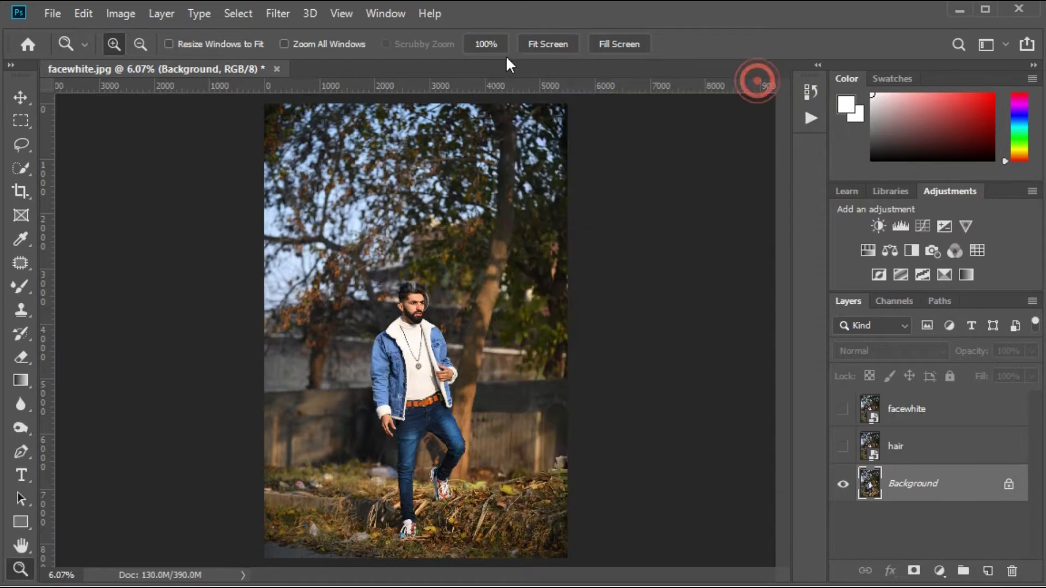
click(368, 15)
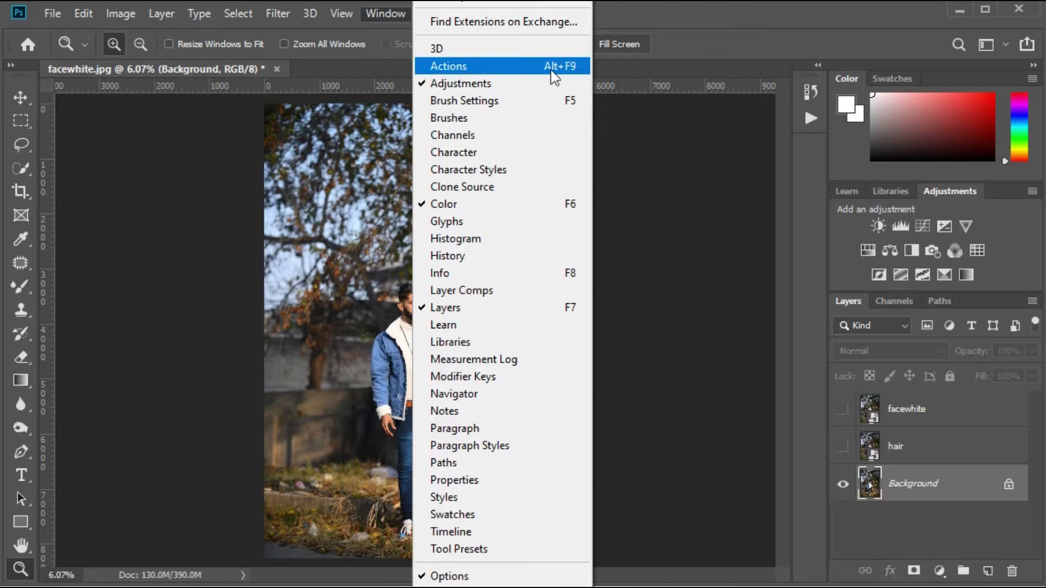
click(522, 66)
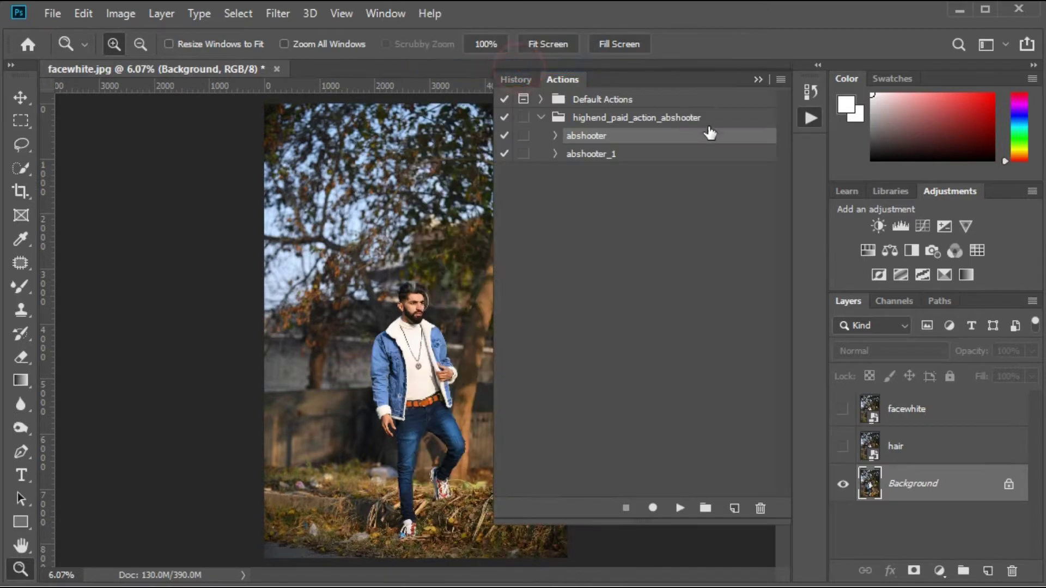
click(608, 121)
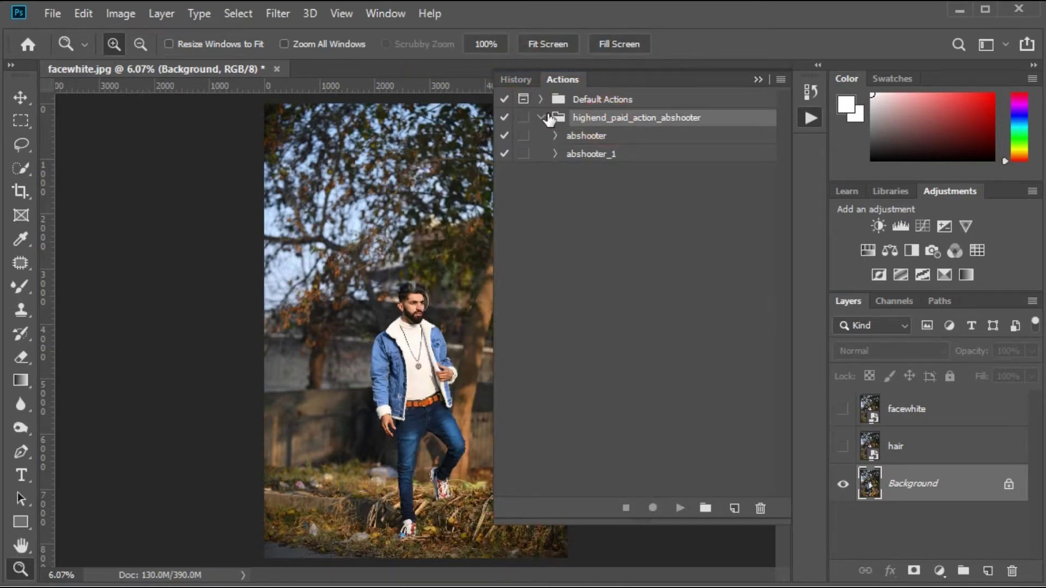
click(781, 80)
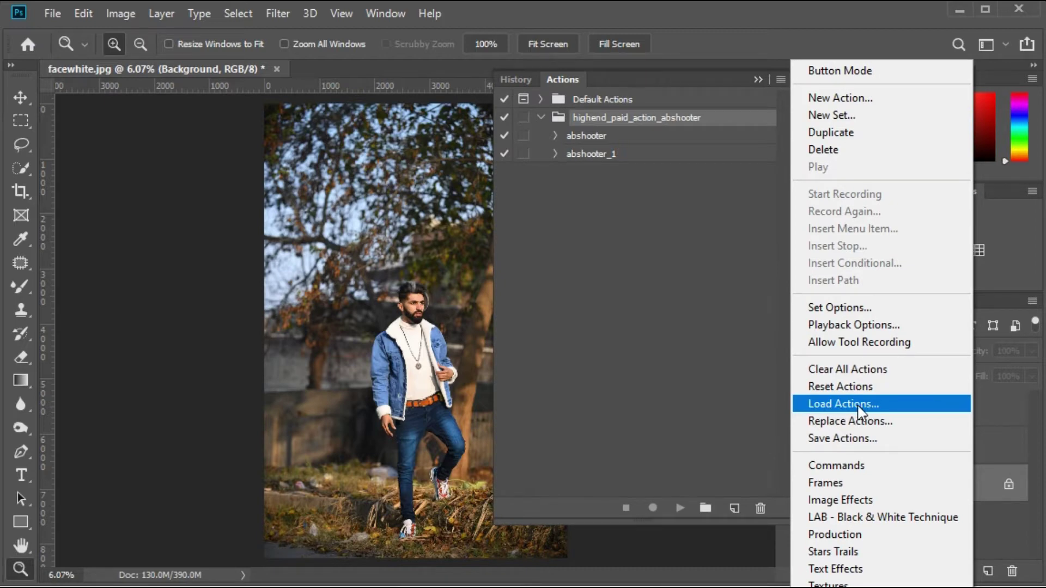
- Load highend_paid_action.atn and drag the duplicate set it creates to the trash
click(859, 406)
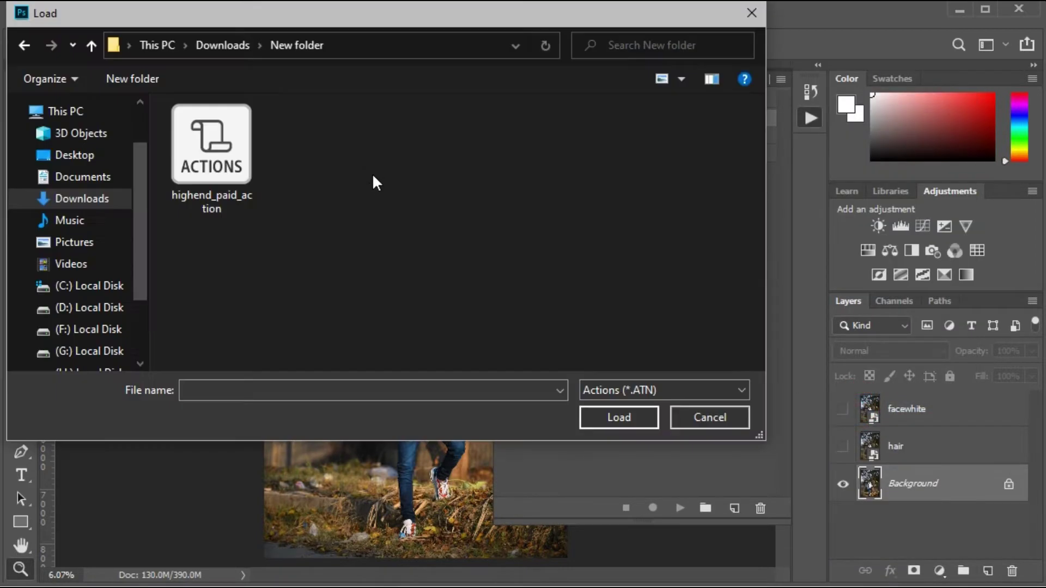
click(218, 162)
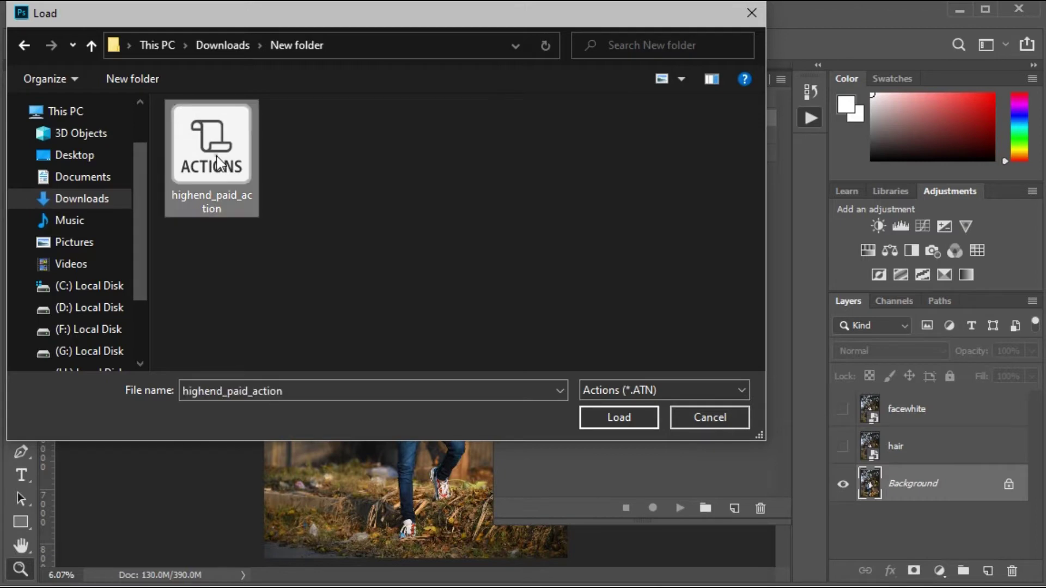
click(616, 420)
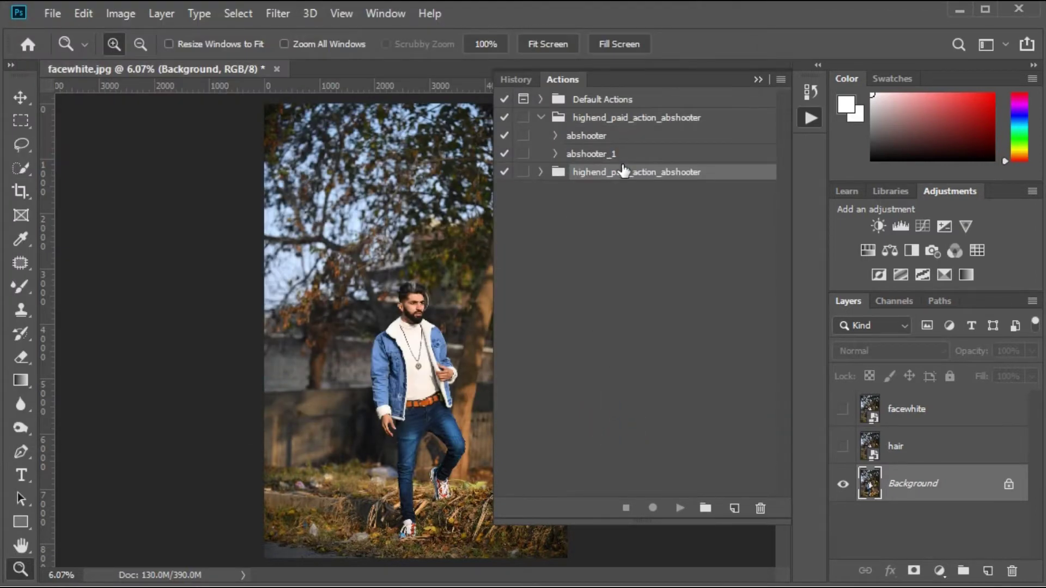
drag(690, 180, 760, 508)
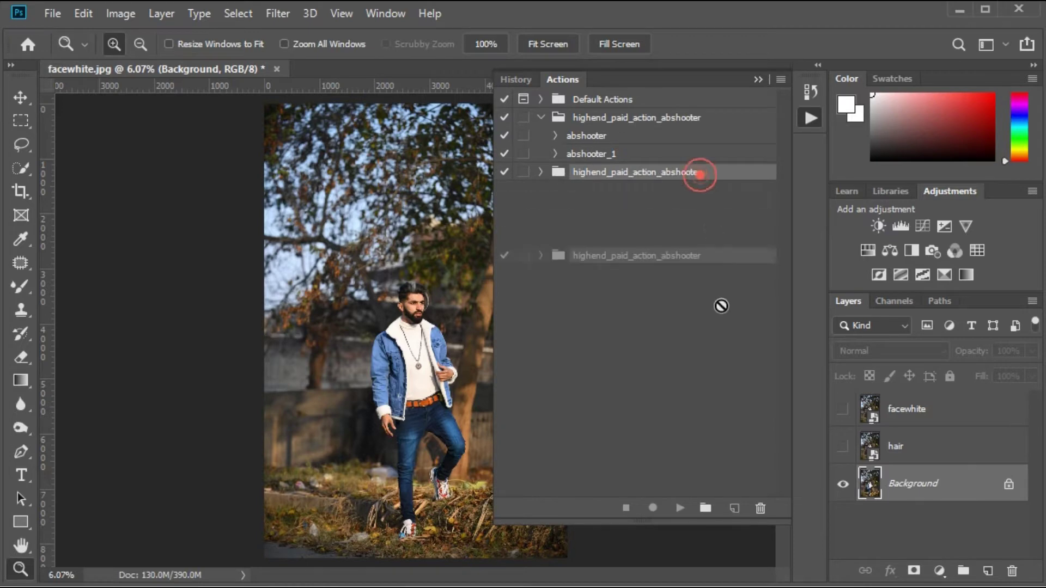
- Check the abshooter and abshooter_1 actions, close the Actions panel, and zoom onto the man
click(597, 136)
click(598, 154)
click(597, 136)
click(598, 154)
click(611, 120)
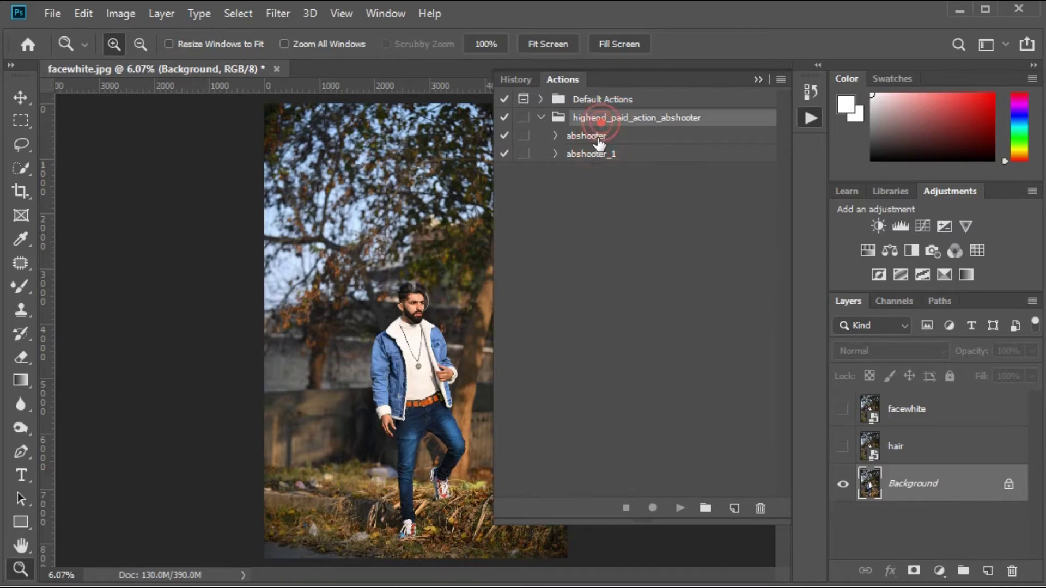
click(597, 136)
click(598, 154)
click(597, 136)
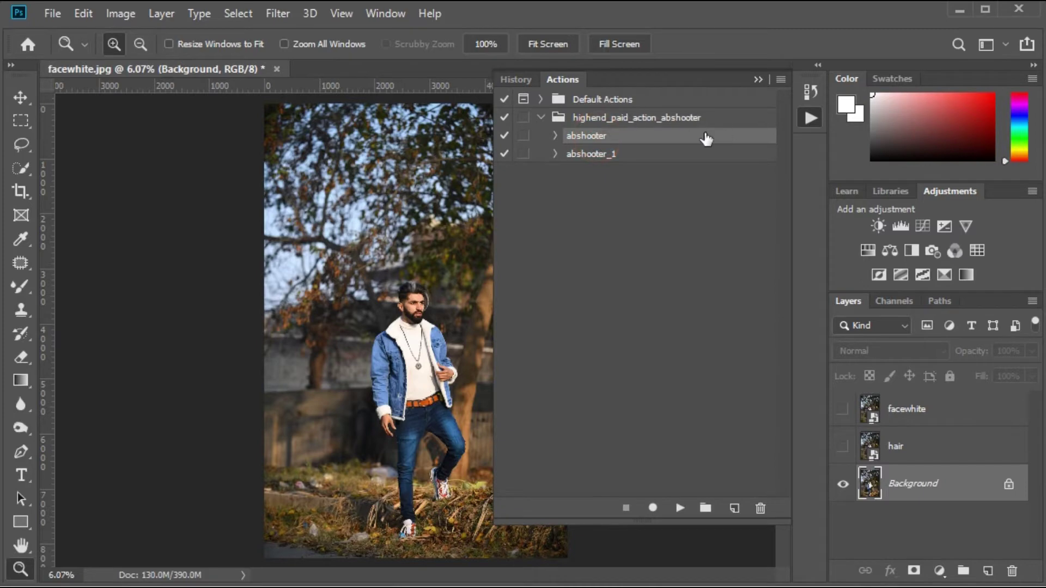
click(758, 80)
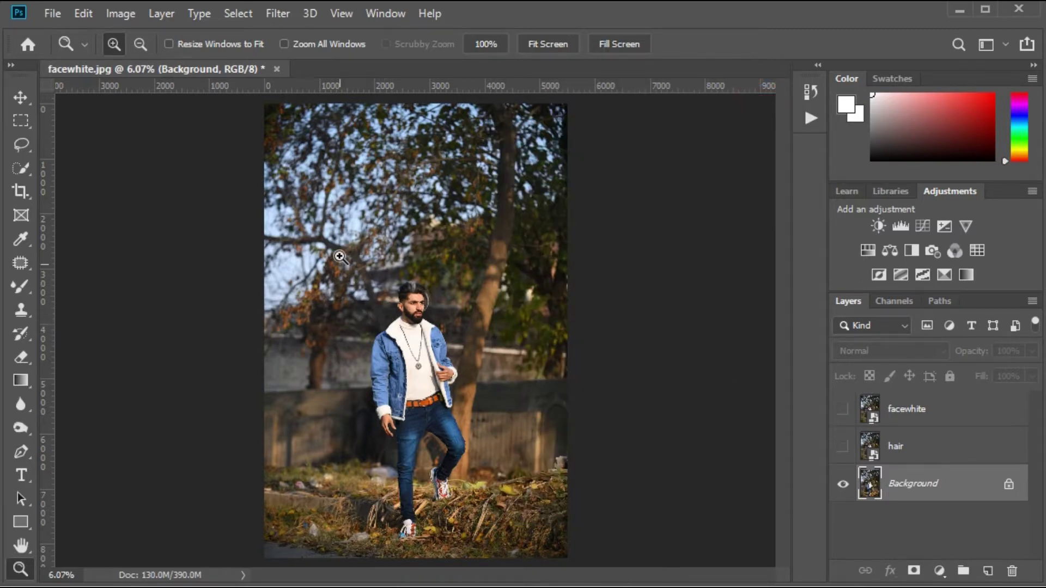
drag(340, 257, 502, 390)
- Zoom into the man's head and make the hair layer visible for the fuller hairstyle
mouse_move(297, 178)
mouse_down()
mouse_move(374, 294)
mouse_move(466, 401)
mouse_up()
scroll(437, 295, up, 1)
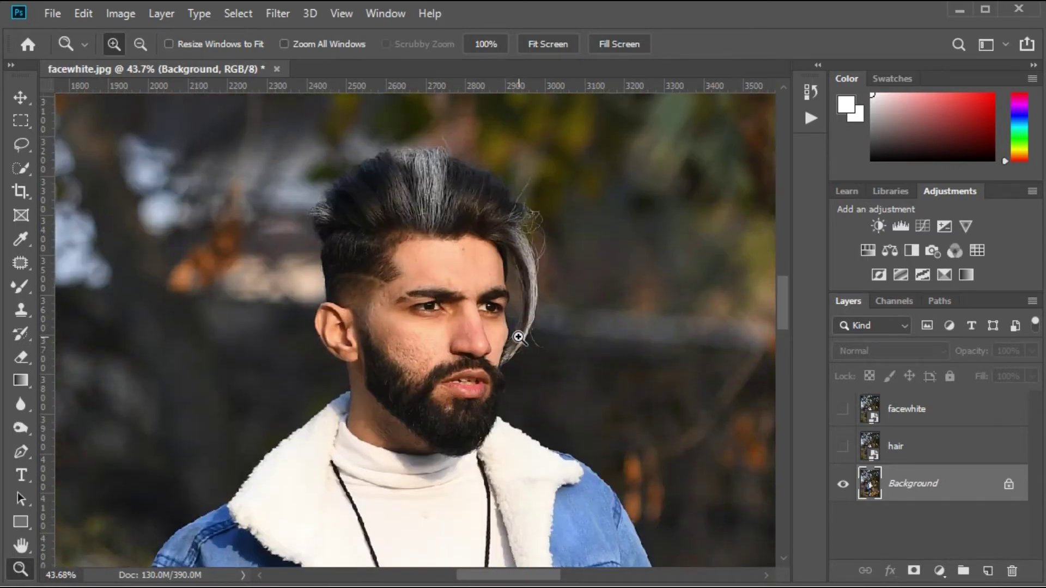
click(843, 412)
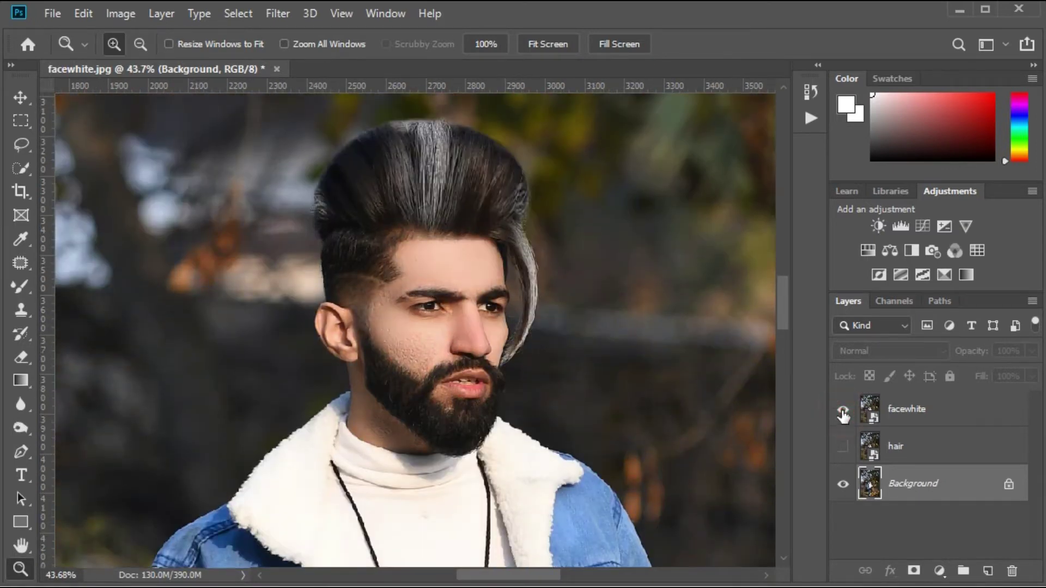
click(843, 409)
click(913, 444)
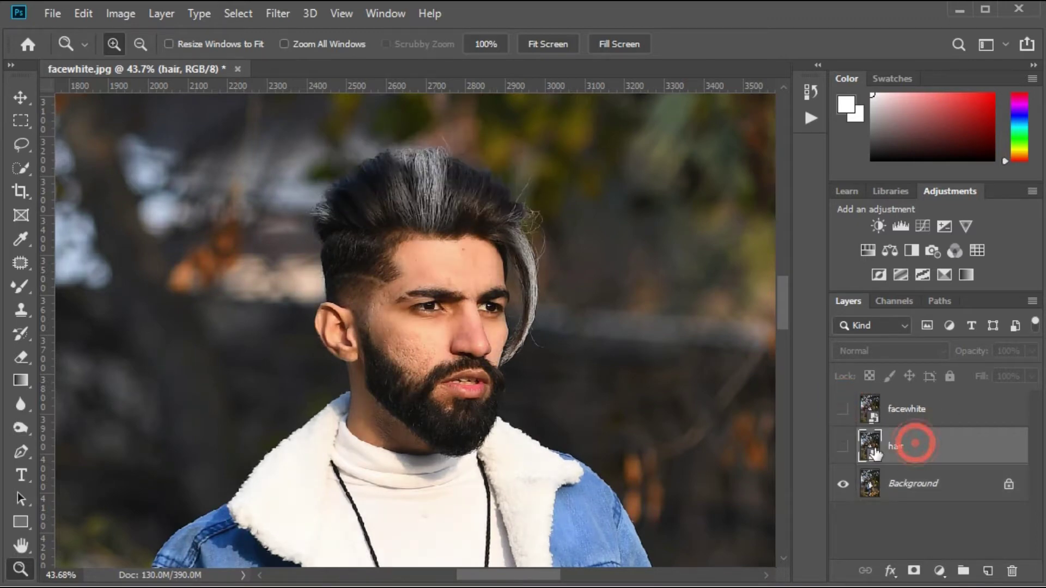
click(843, 447)
scroll(450, 285, up, 1)
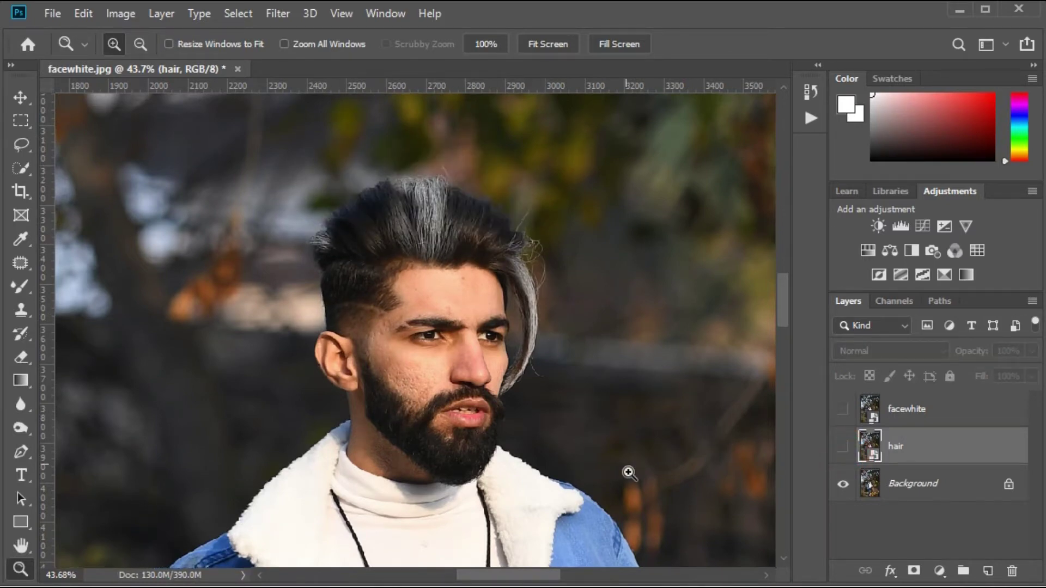
click(843, 447)
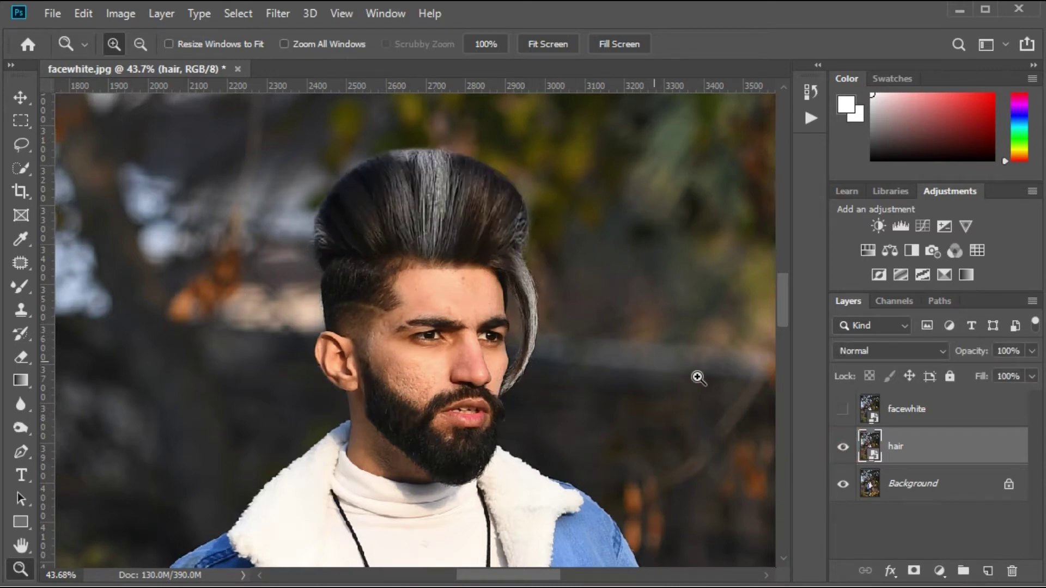
- Select and show the facewhite layer, toggling it to compare the whitened face
click(907, 415)
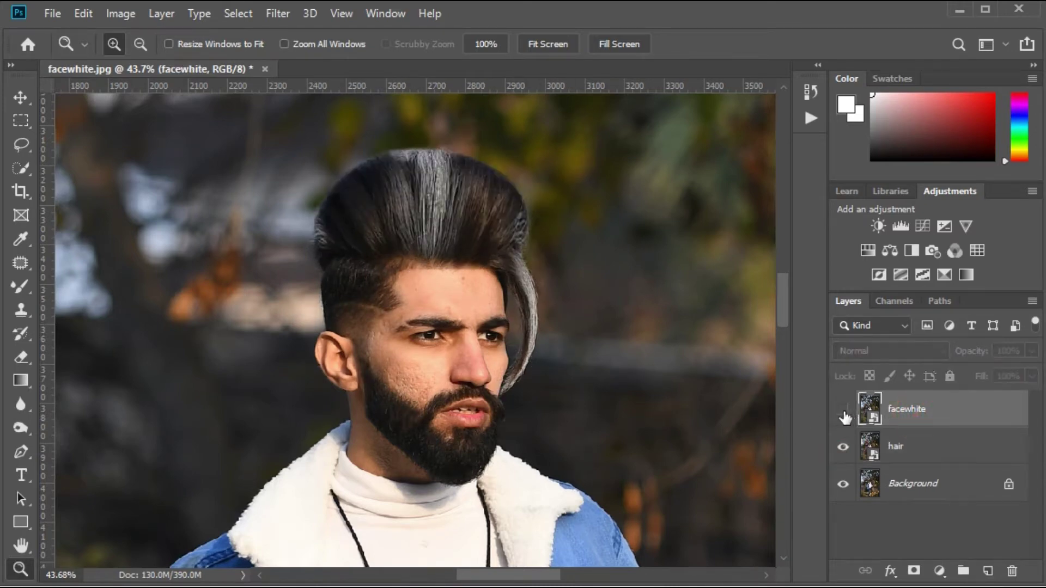
click(842, 410)
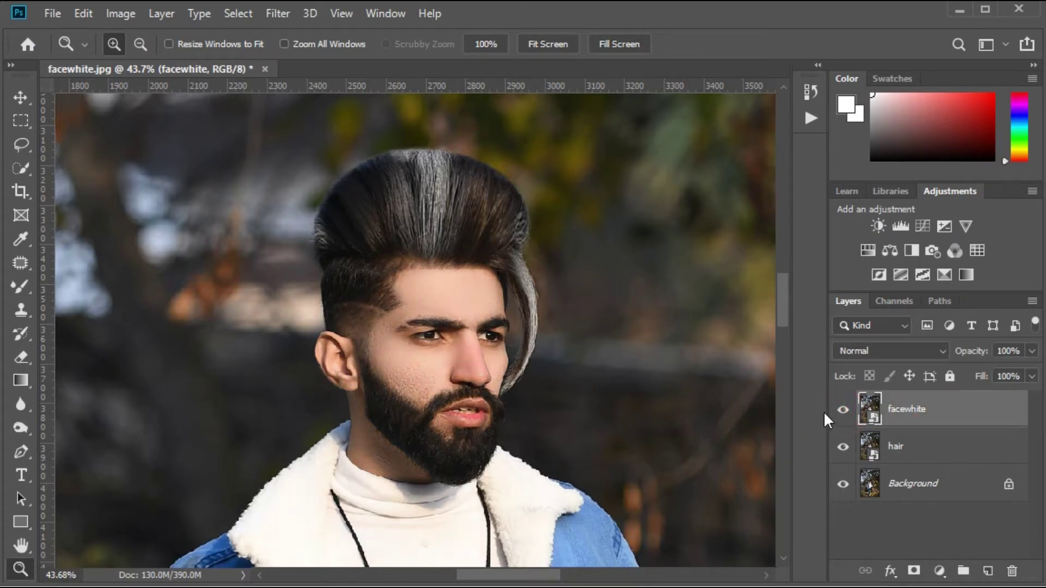
click(842, 413)
click(842, 412)
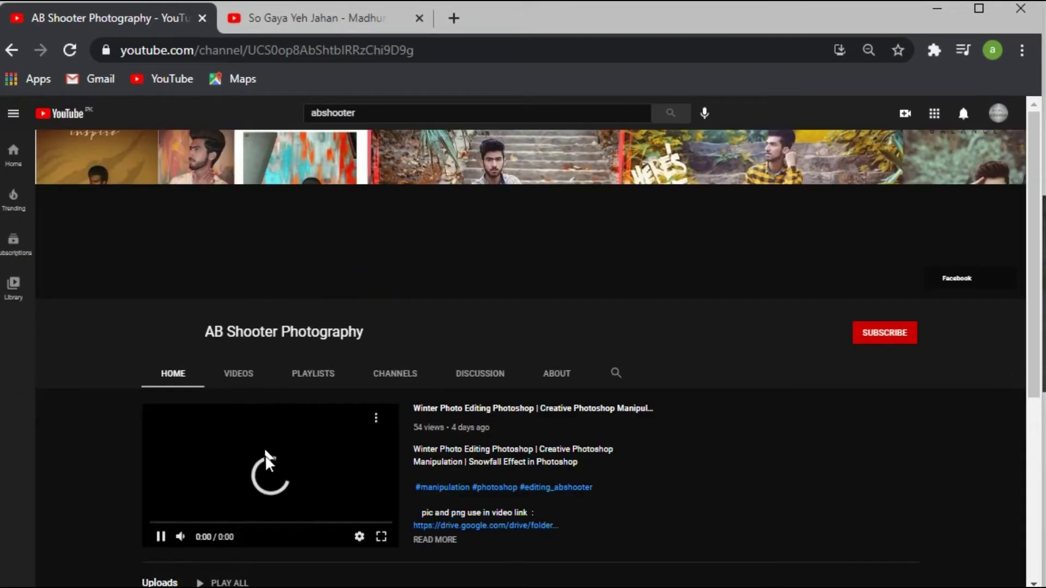
- Pause the featured video and browse the channel's VIDEOS, then its PLAYLISTS
click(273, 457)
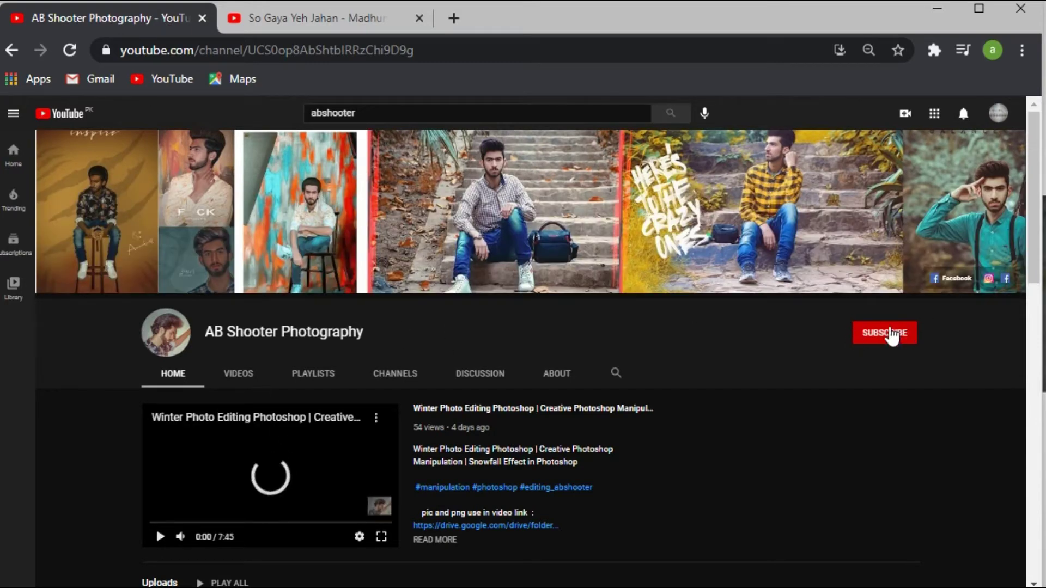
scroll(432, 334, down, 2)
click(238, 284)
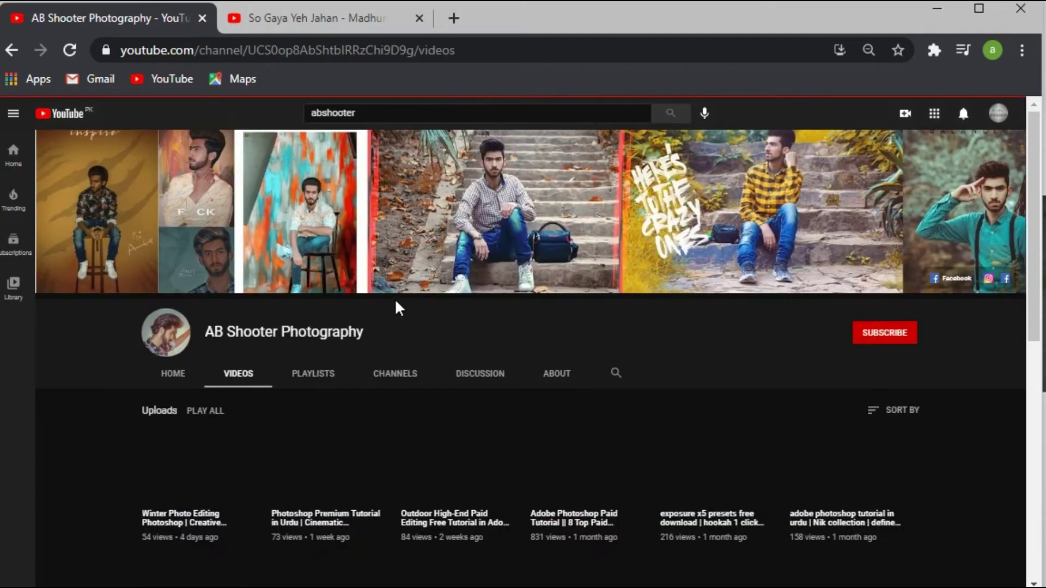
scroll(360, 345, down, 3)
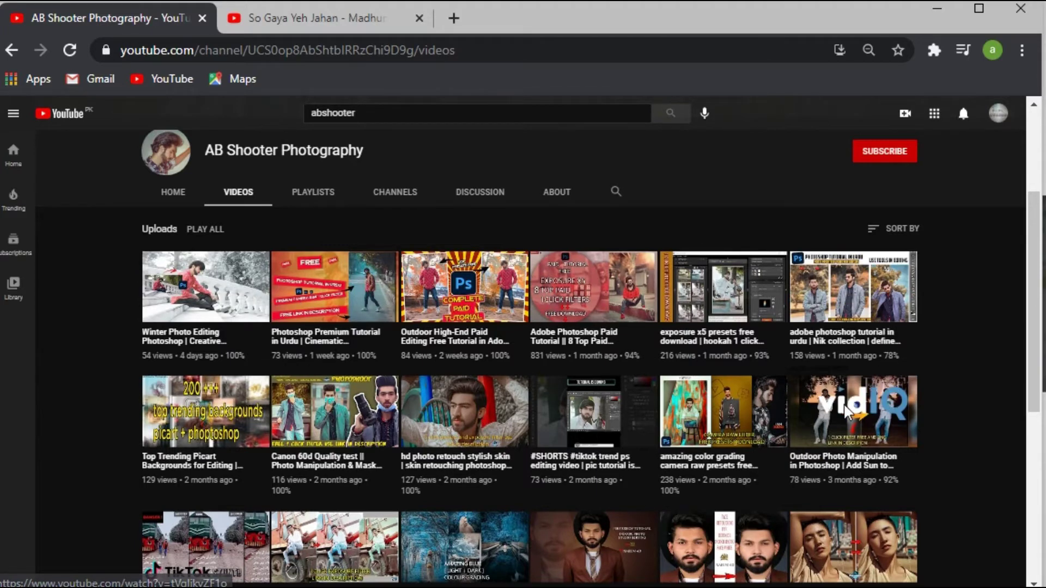
click(334, 194)
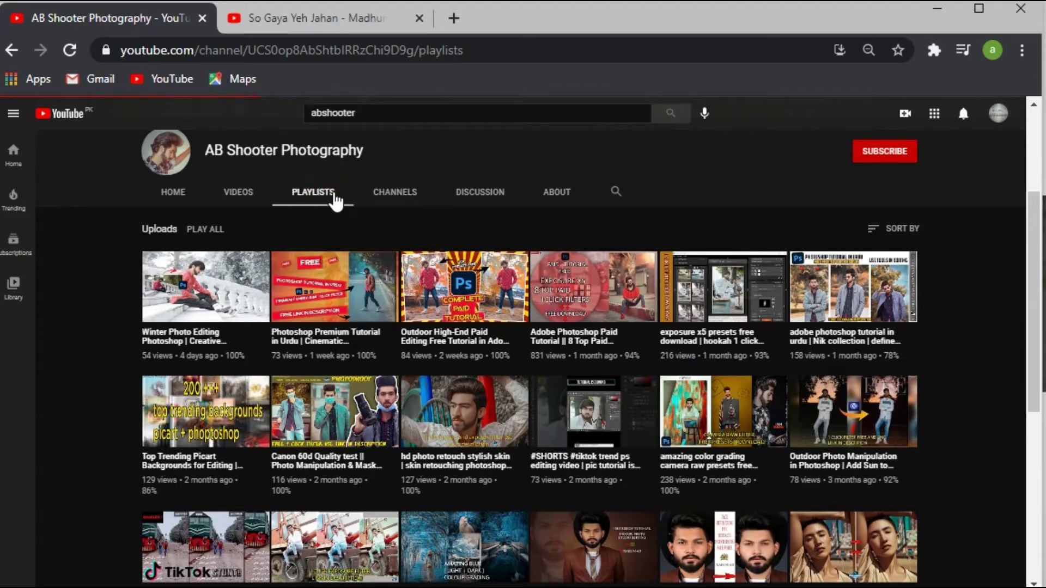
scroll(392, 270, down, 3)
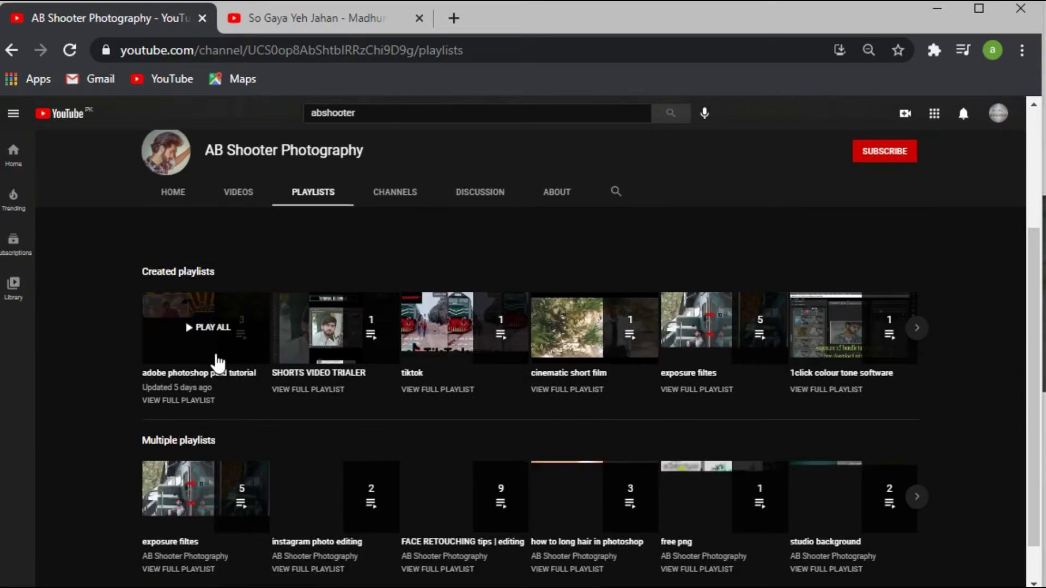
scroll(479, 346, down, 1)
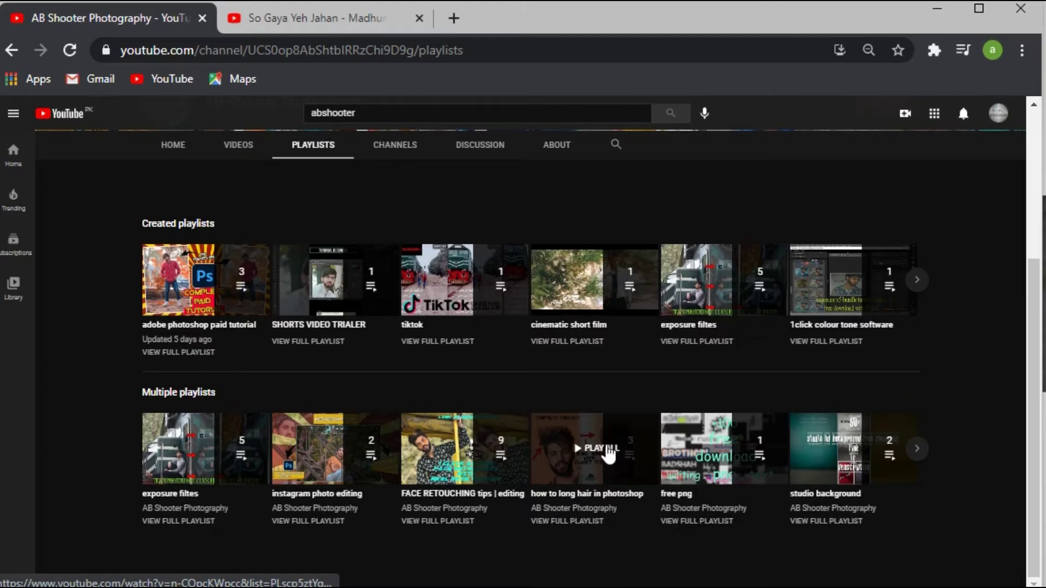
mouse_move(462, 495)
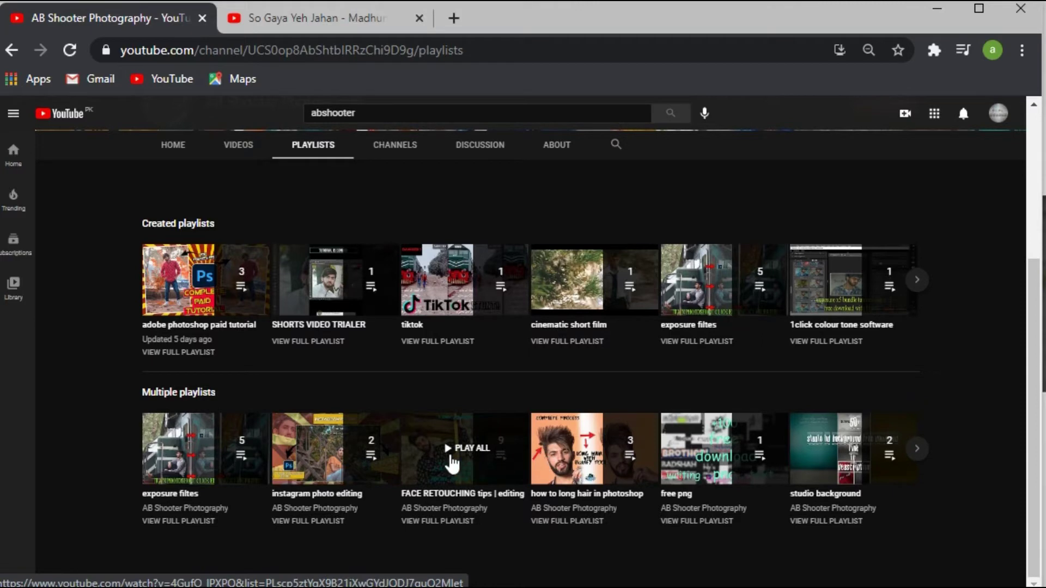
- Play the FACE RETOUCHING playlist, return to the playlists page, and close the miniplayer
click(460, 460)
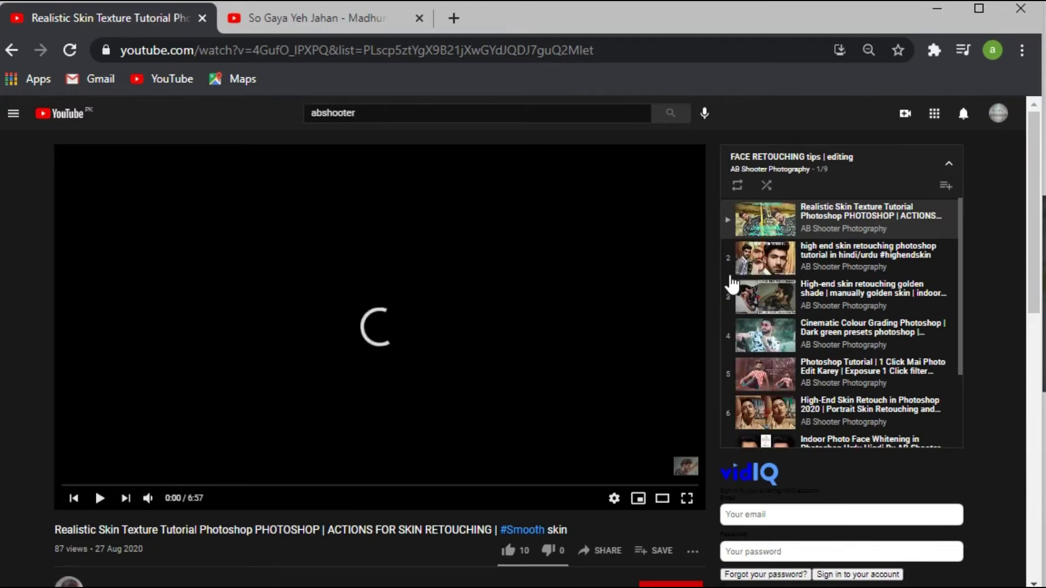
scroll(787, 381, down, 2)
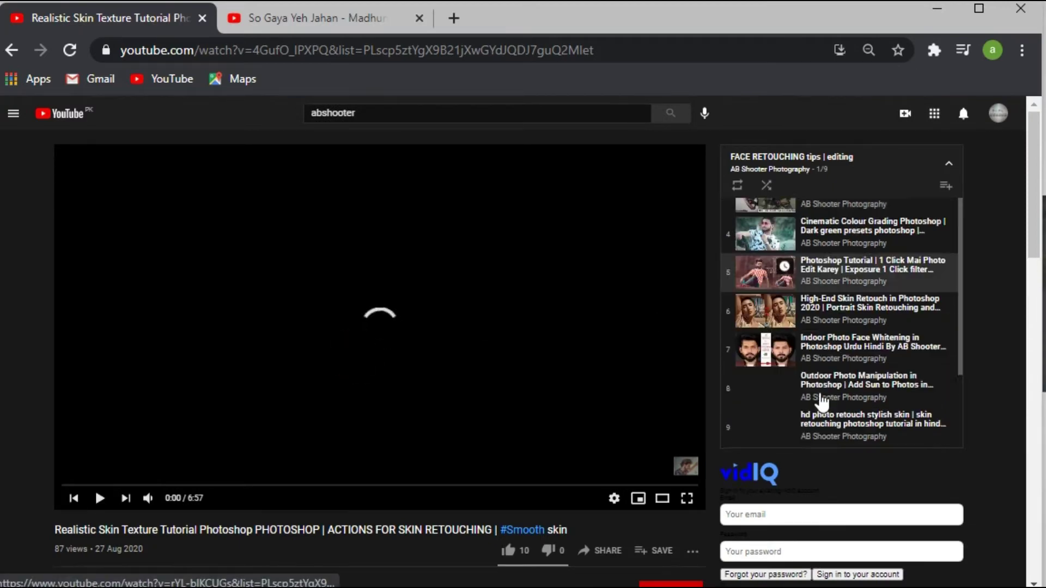
scroll(839, 381, down, 3)
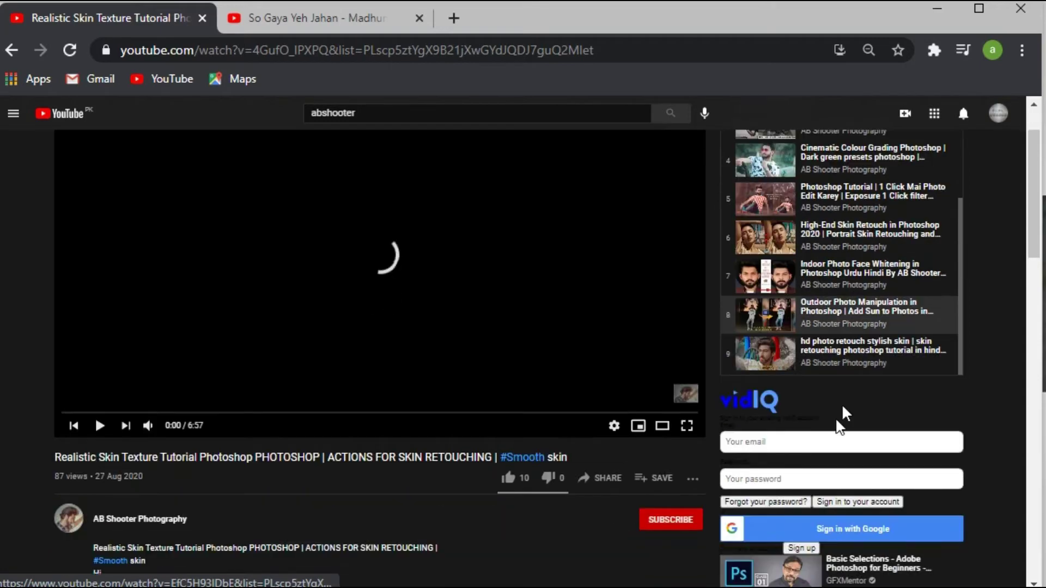
scroll(822, 327, down, 2)
scroll(811, 297, up, 5)
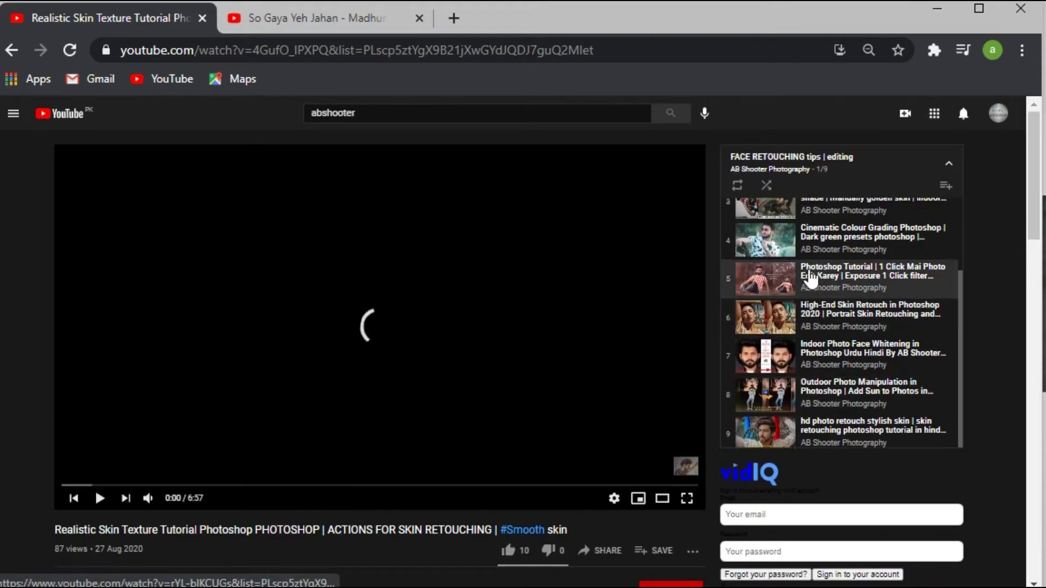
scroll(747, 275, up, 2)
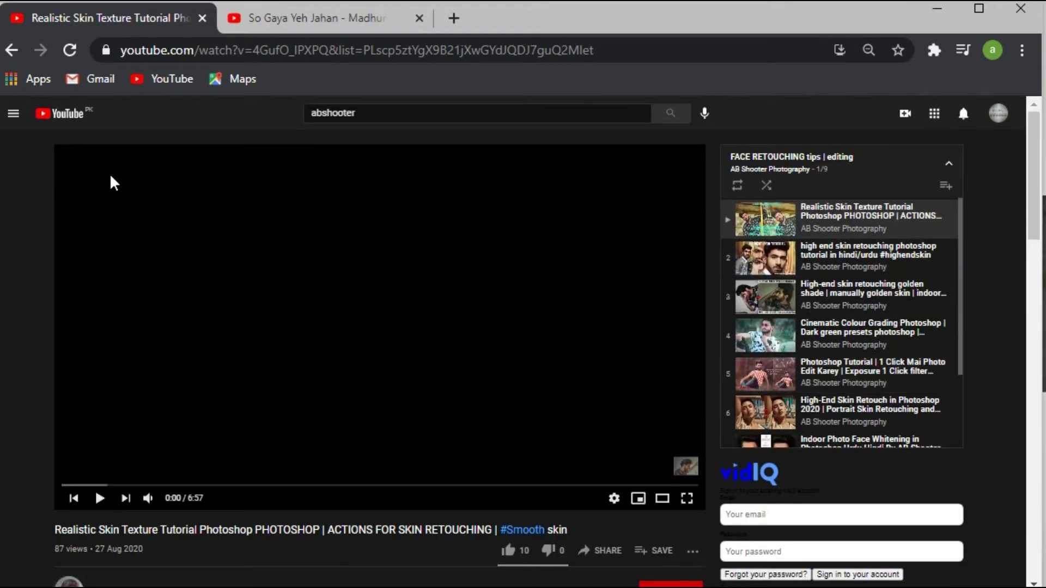
click(16, 52)
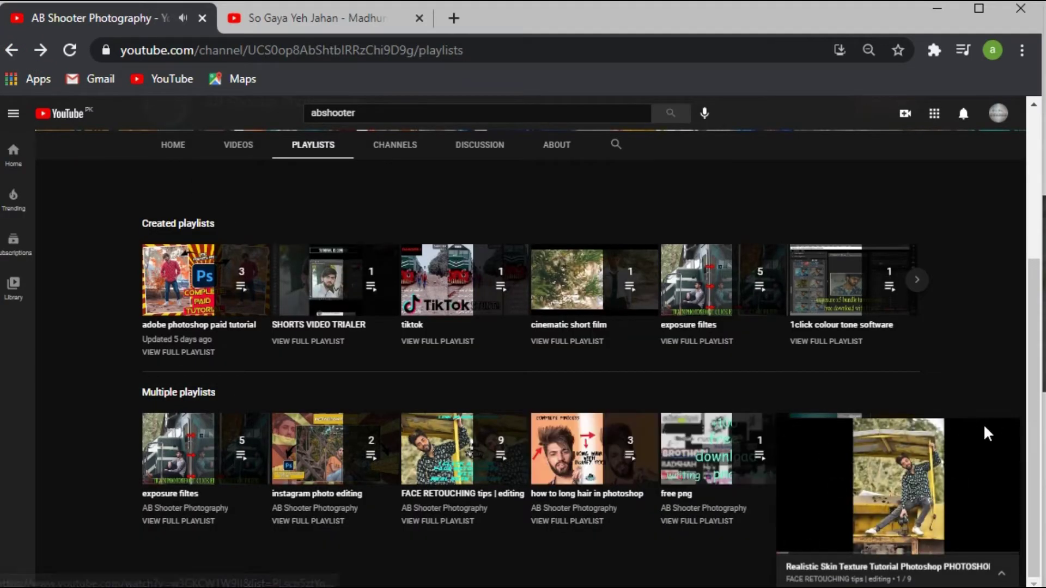
click(1002, 429)
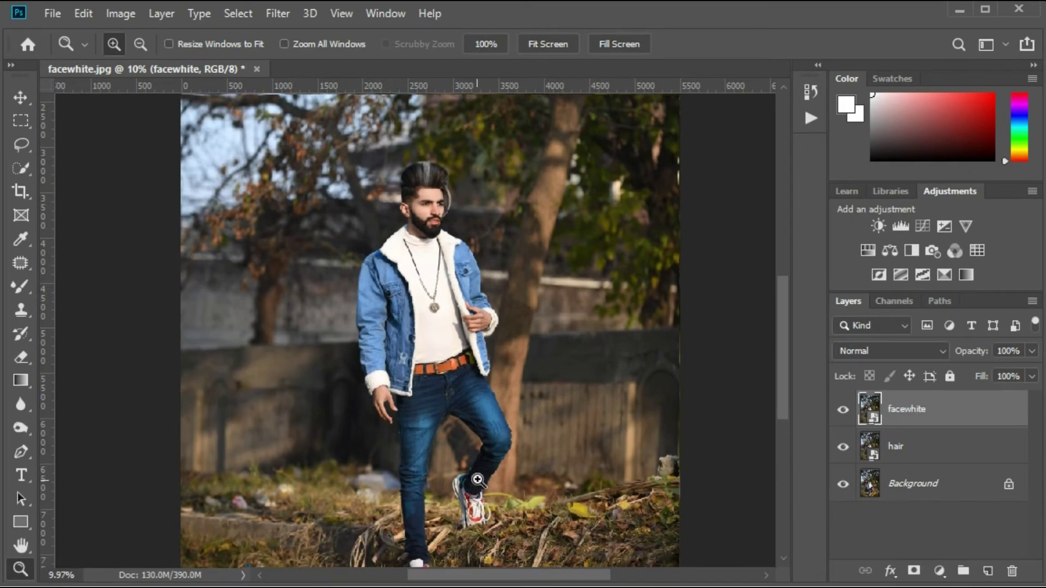
- Zoom into the sneaker laces, then fit the whole photo back on screen
drag(450, 477, 477, 478)
right_click(485, 418)
click(507, 428)
scroll(398, 313, down, 1)
scroll(400, 319, down, 1)
scroll(406, 327, up, 1)
scroll(412, 339, up, 1)
scroll(412, 339, down, 1)
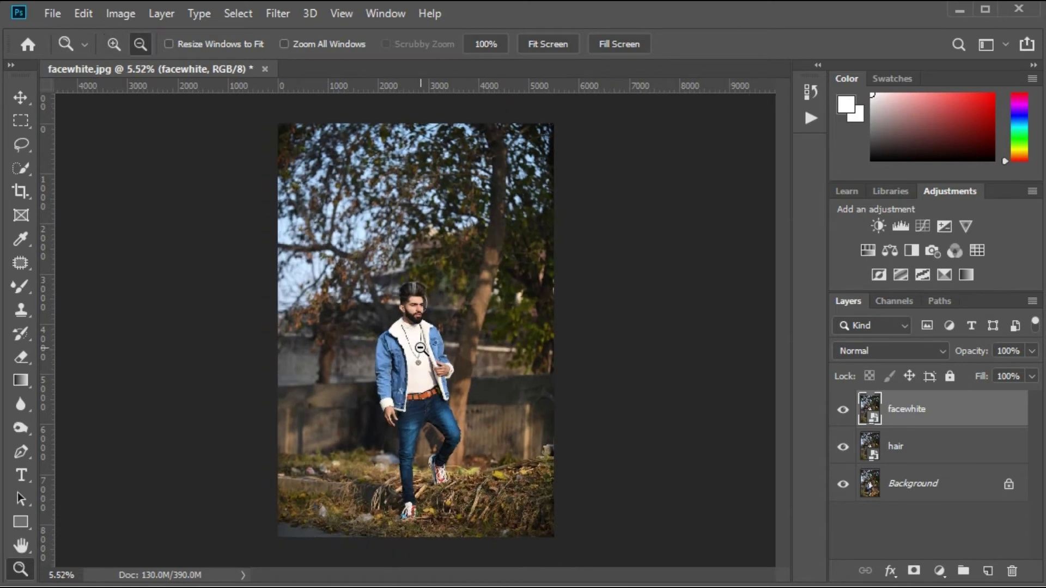
scroll(510, 326, up, 1)
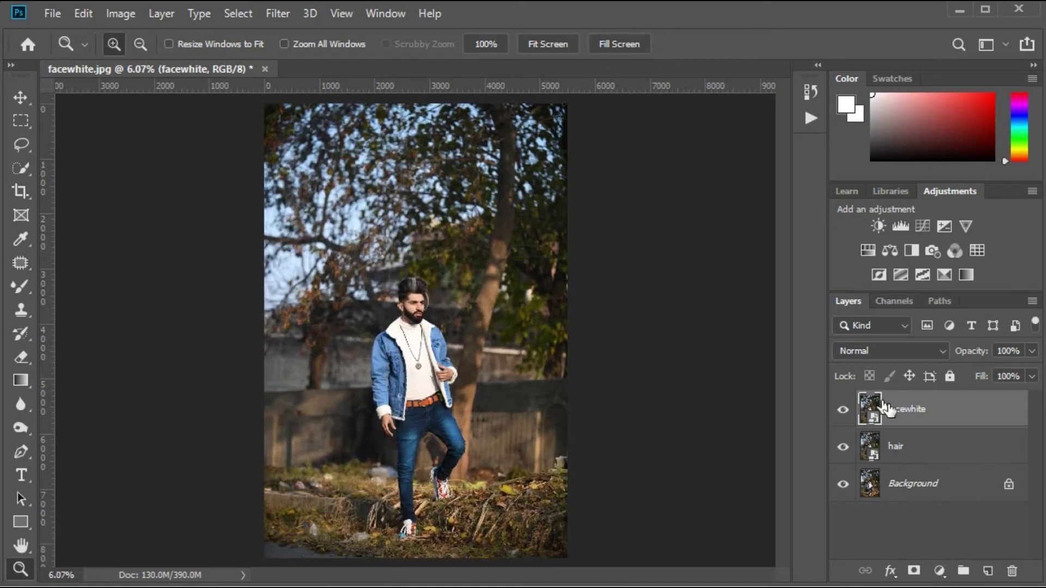
- Hide the hair layer, select the facewhite layer, and bring up the Actions panel
click(843, 447)
click(843, 410)
click(921, 448)
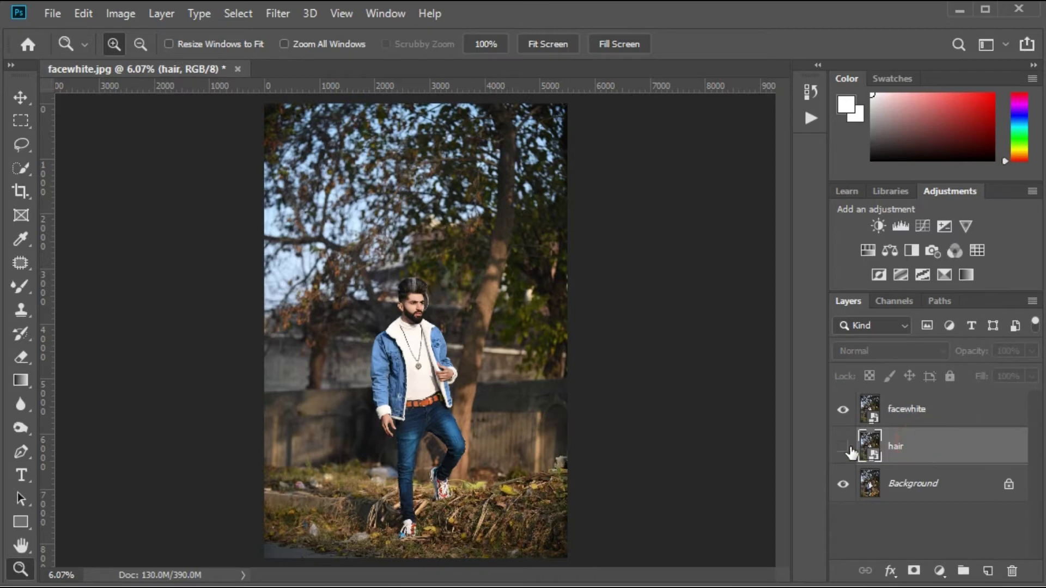
click(909, 408)
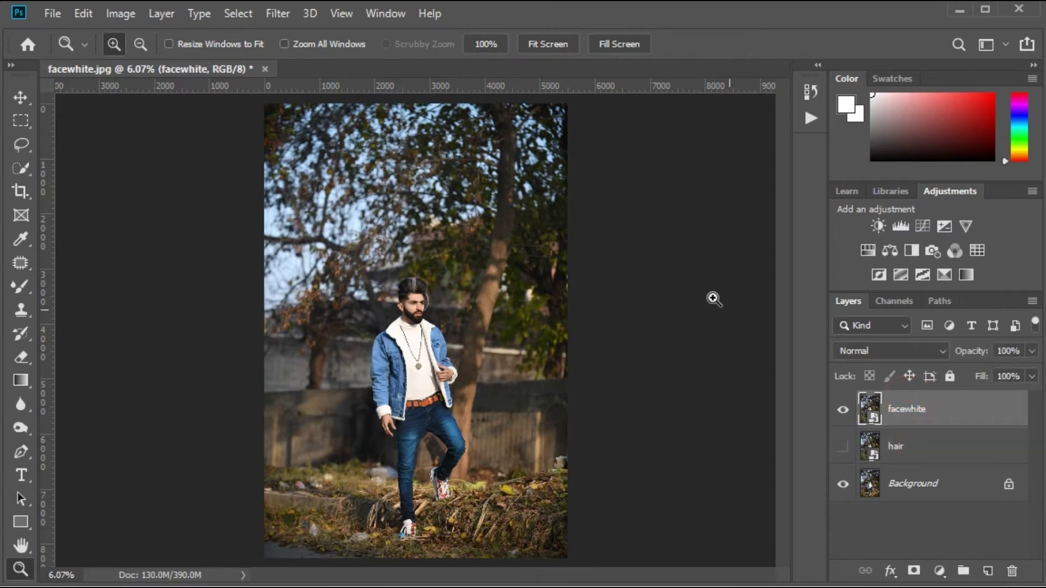
click(812, 118)
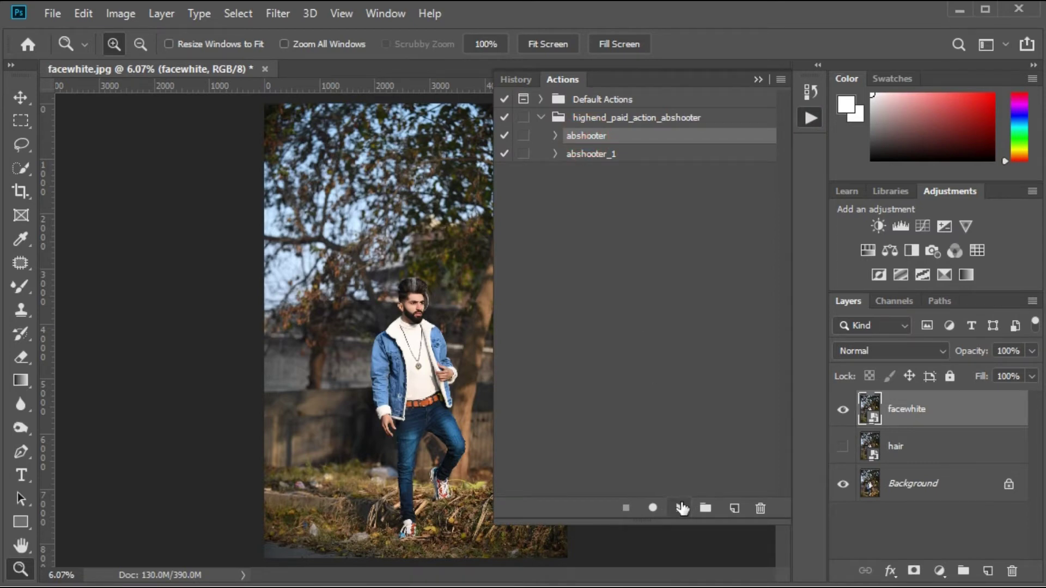
- Play the abshooter action past its warning dialog, then close the Actions panel
click(681, 509)
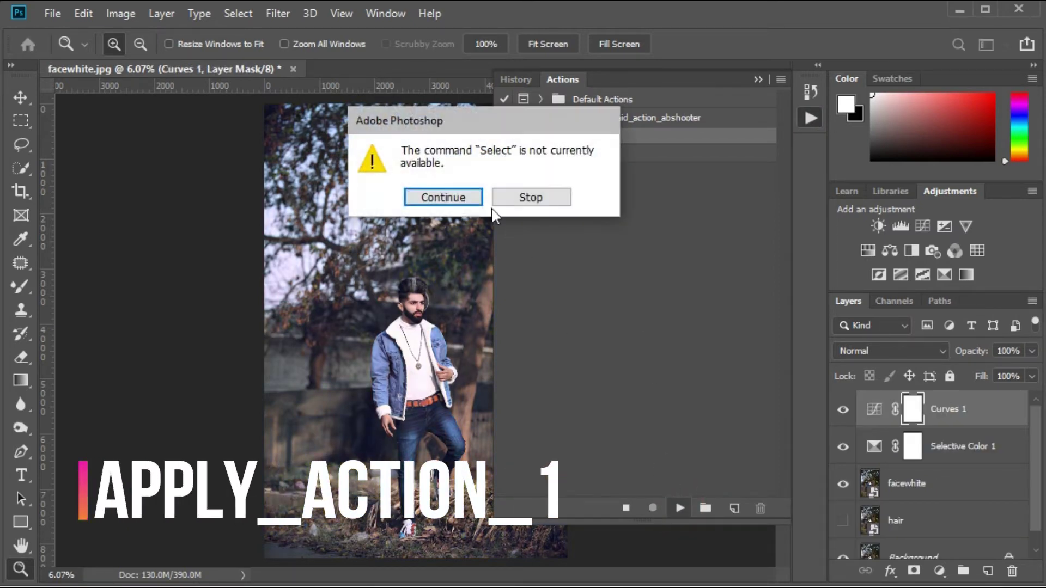
click(443, 197)
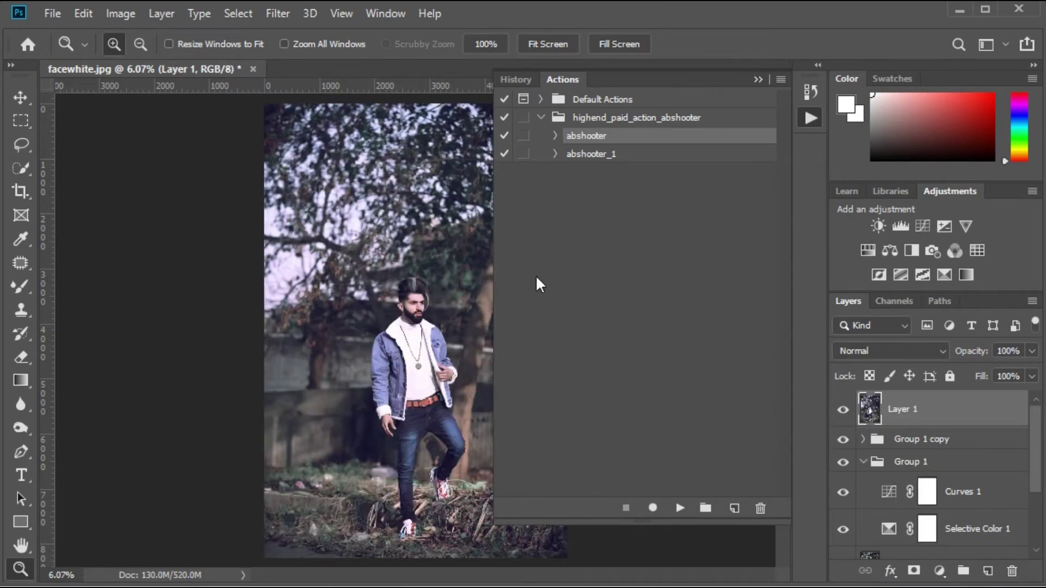
click(757, 80)
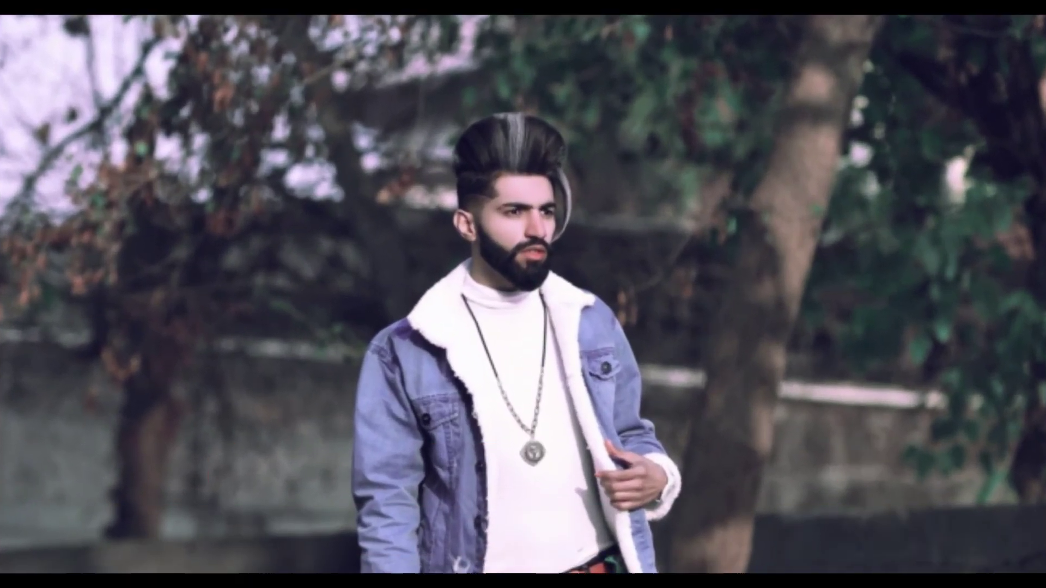
- Toggle Layer 1's grade to compare, then hide both groups and the Curves adjustment
scroll(432, 235, up, 3)
scroll(432, 234, up, 5)
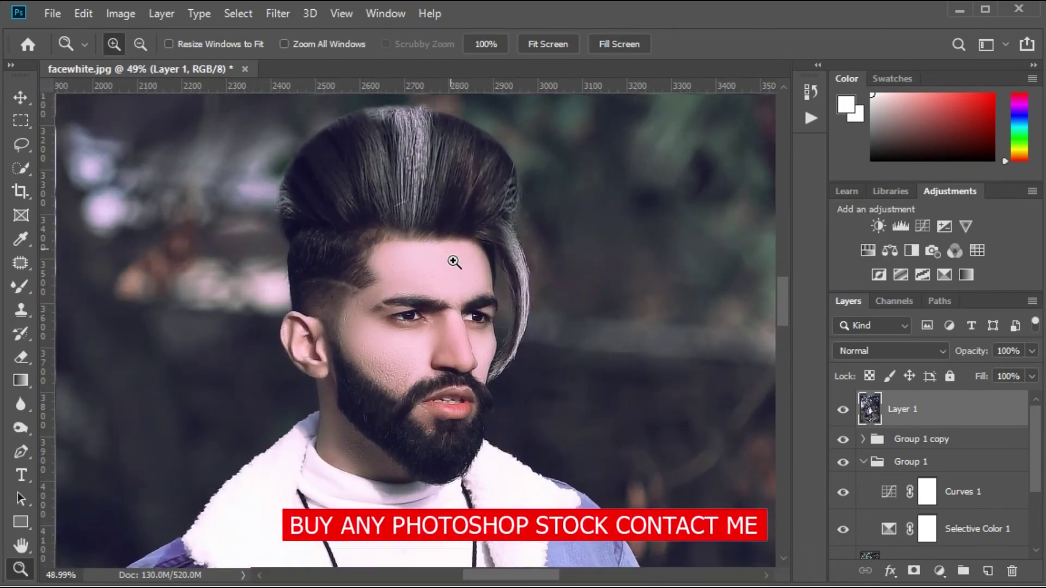
scroll(414, 256, down, 3)
scroll(391, 290, down, 3)
scroll(392, 290, down, 3)
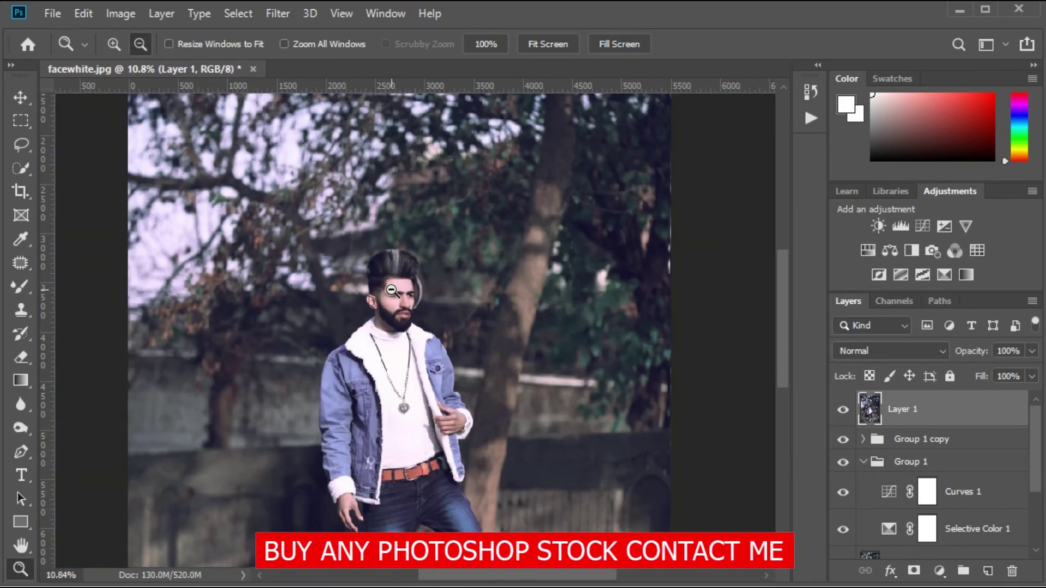
scroll(391, 291, down, 1)
scroll(391, 290, down, 1)
scroll(392, 290, down, 1)
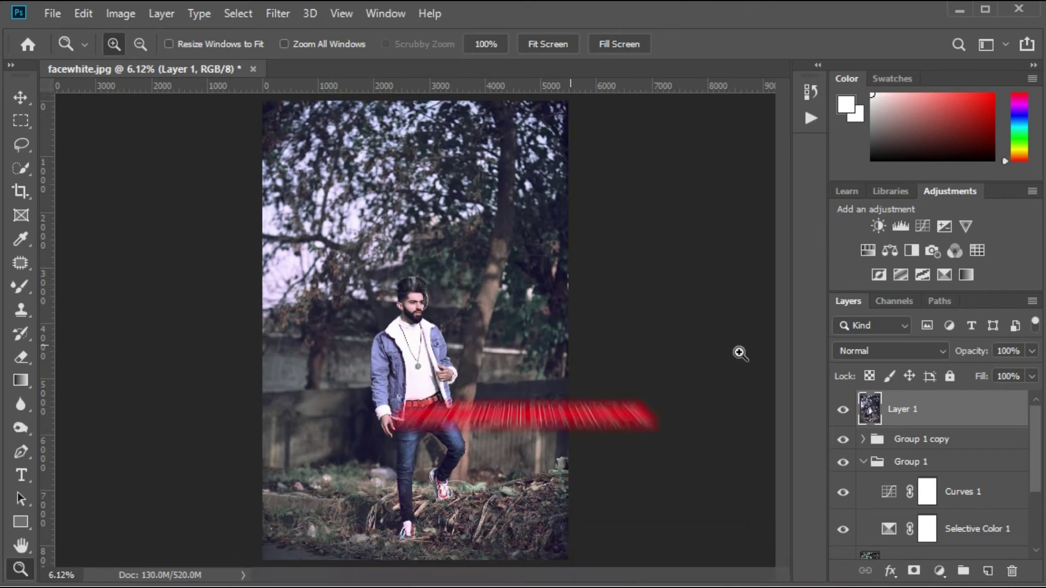
click(847, 415)
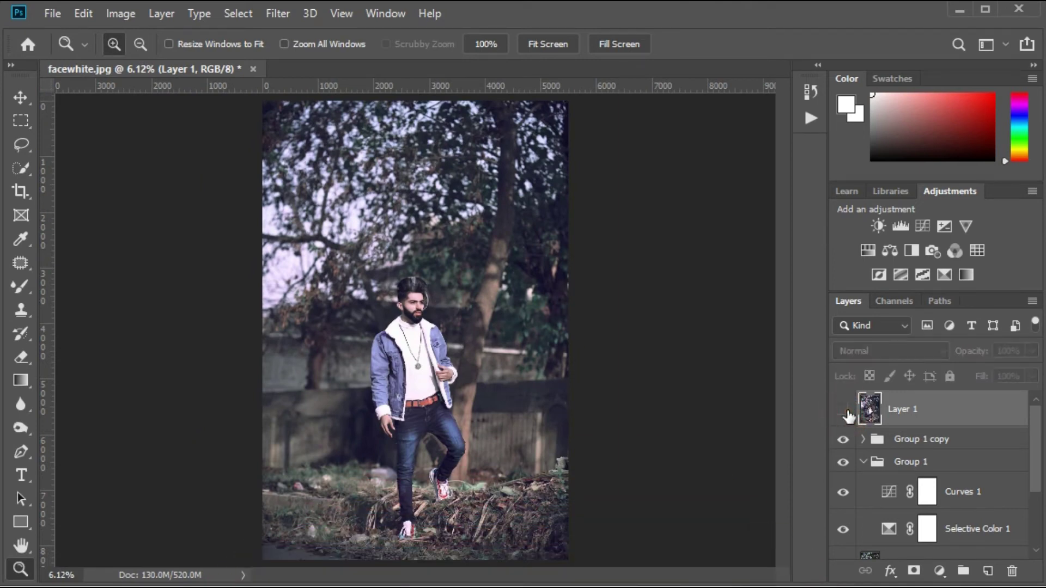
click(845, 412)
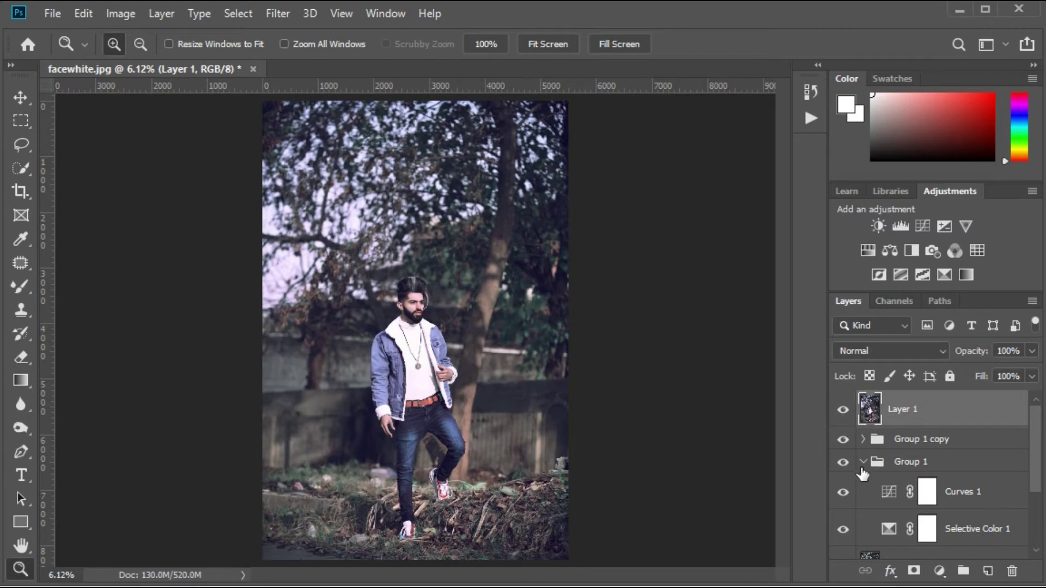
drag(845, 440, 846, 502)
- Inspect the contents of Group 1 and Group 1 copy, and hide the facewhite layer
scroll(878, 515, down, 2)
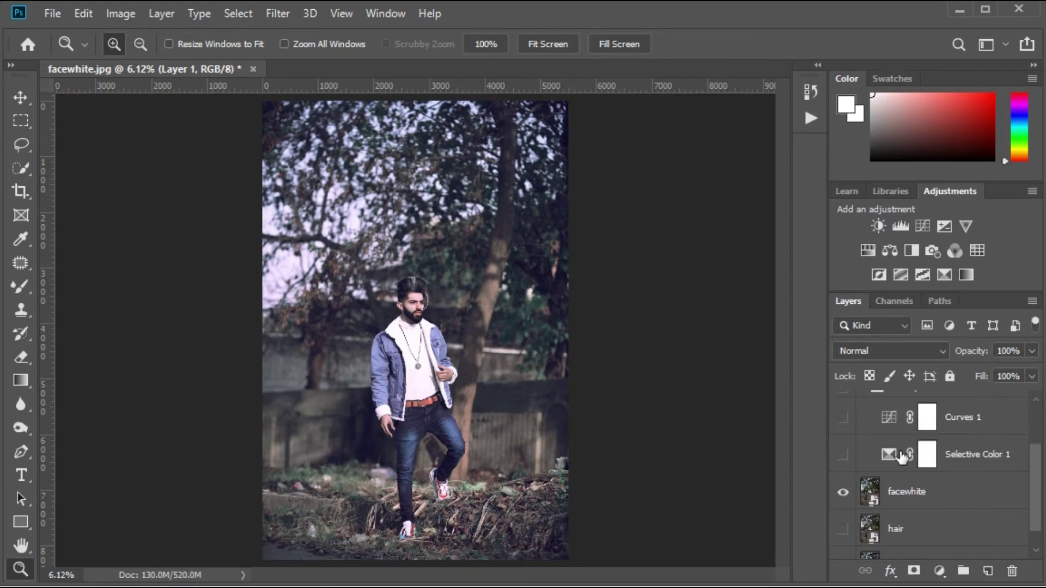
scroll(902, 456, up, 2)
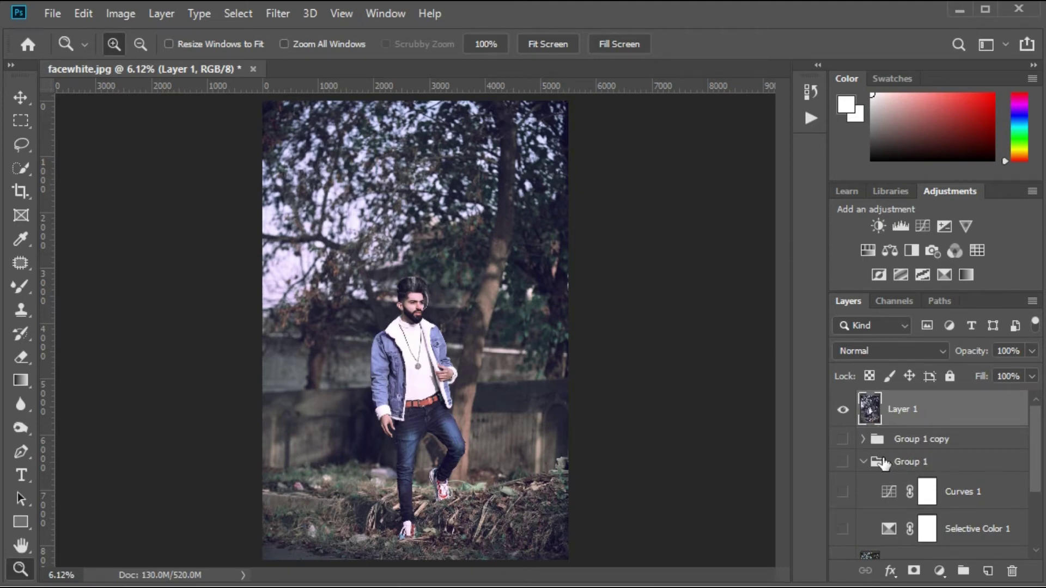
click(864, 464)
scroll(919, 444, down, 1)
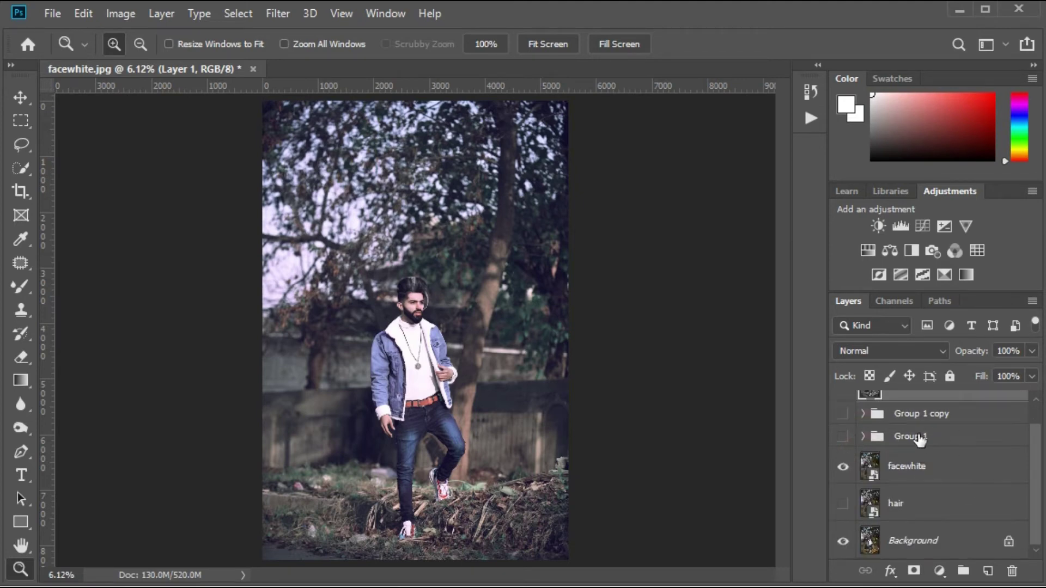
click(920, 420)
click(864, 413)
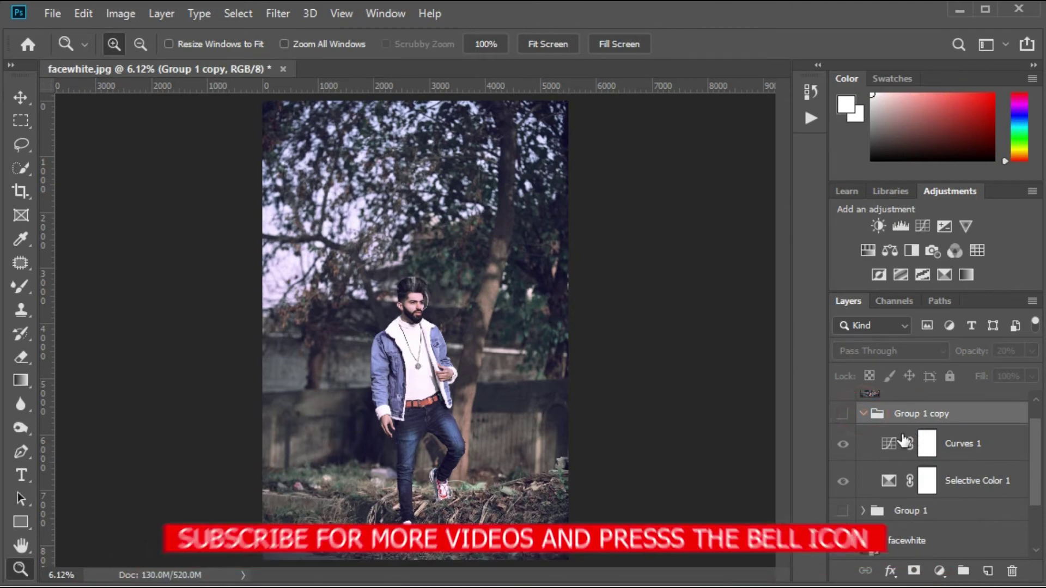
click(864, 413)
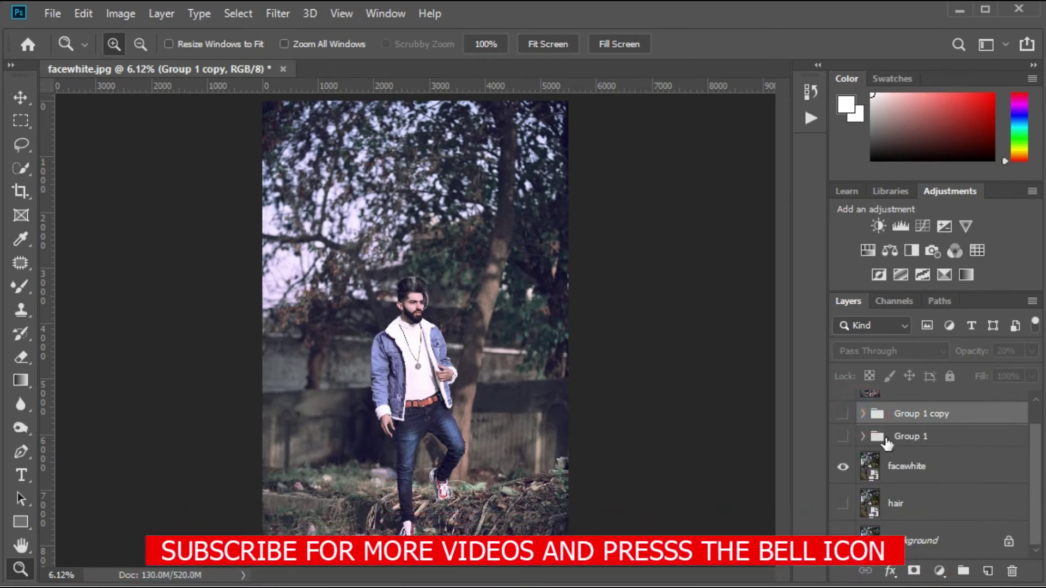
click(843, 467)
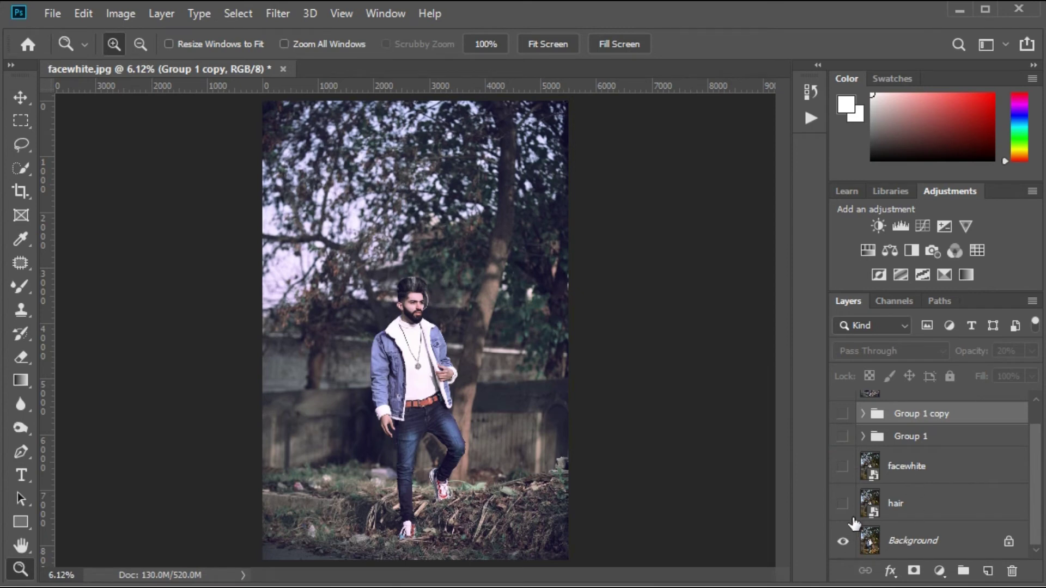
- Compare the blue grade on and off, then delete Layer 1 and both groups
scroll(856, 502, up, 1)
click(843, 409)
click(843, 410)
click(843, 411)
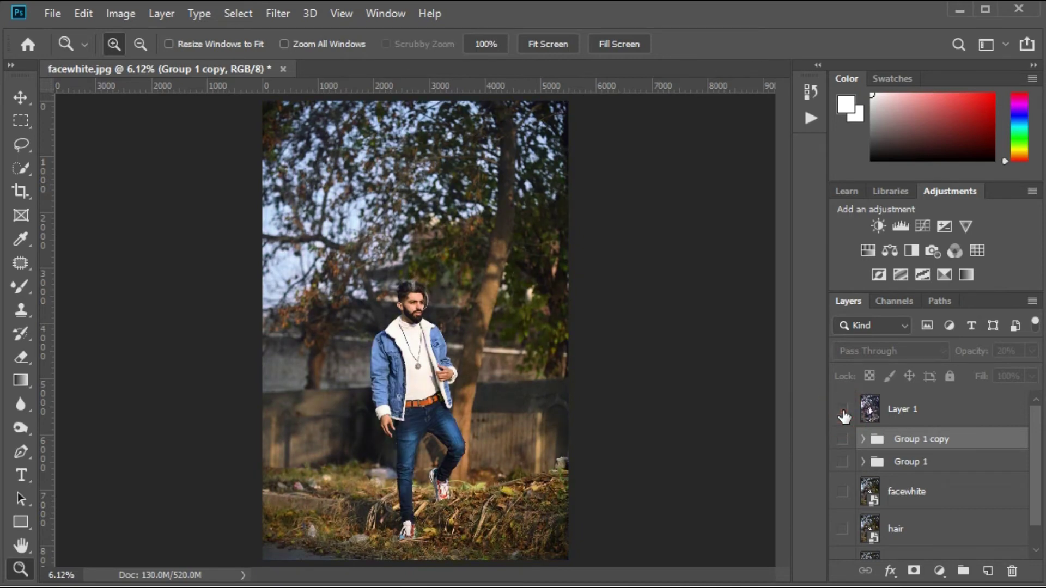
click(843, 412)
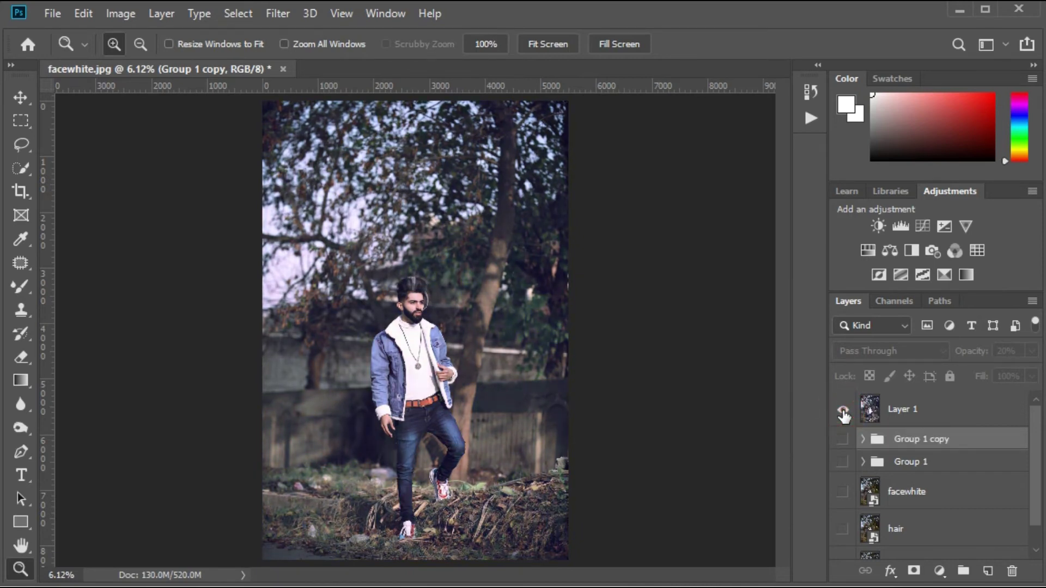
click(915, 410)
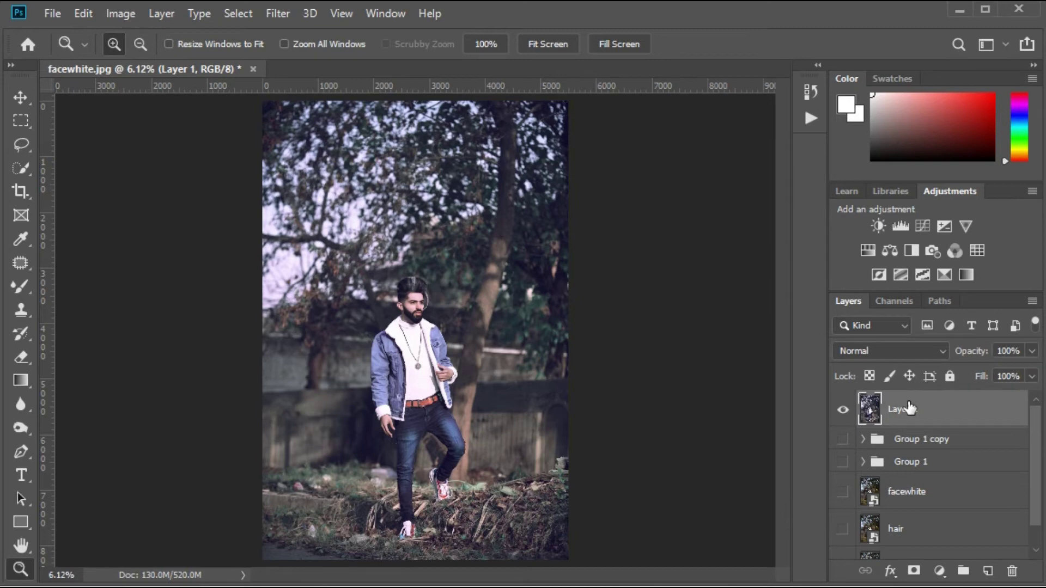
key(Delete)
key(Delete)
key(Delete)
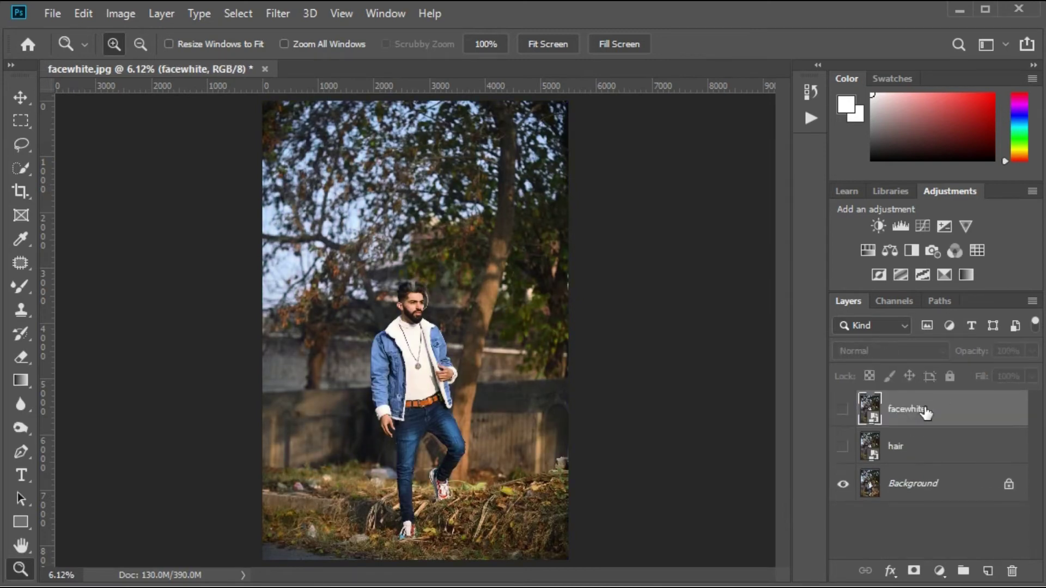
- Re-show facewhite, play abshooter_1 from the Actions panel, and collapse the panel
click(844, 411)
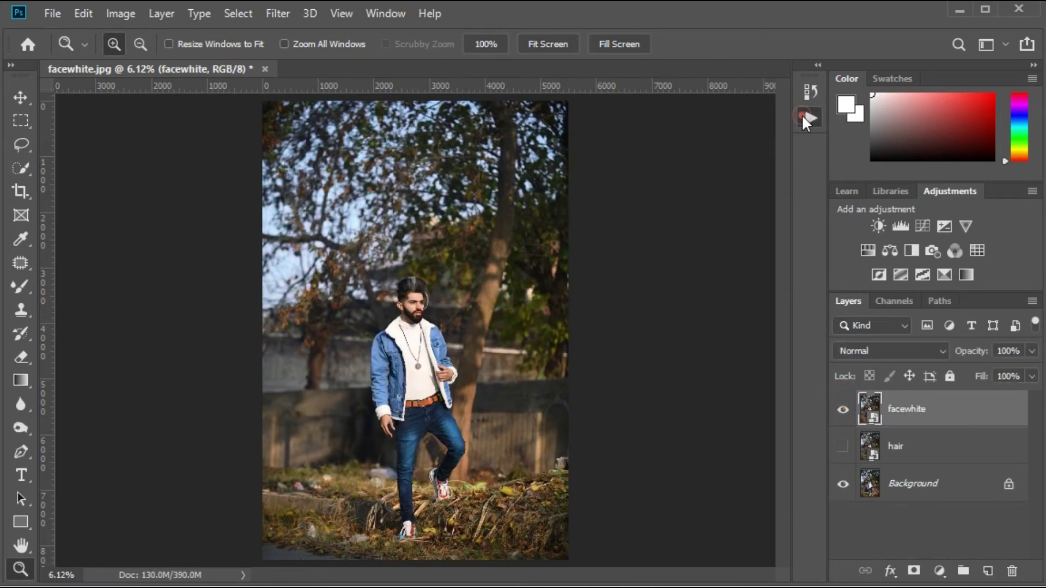
click(804, 116)
click(610, 155)
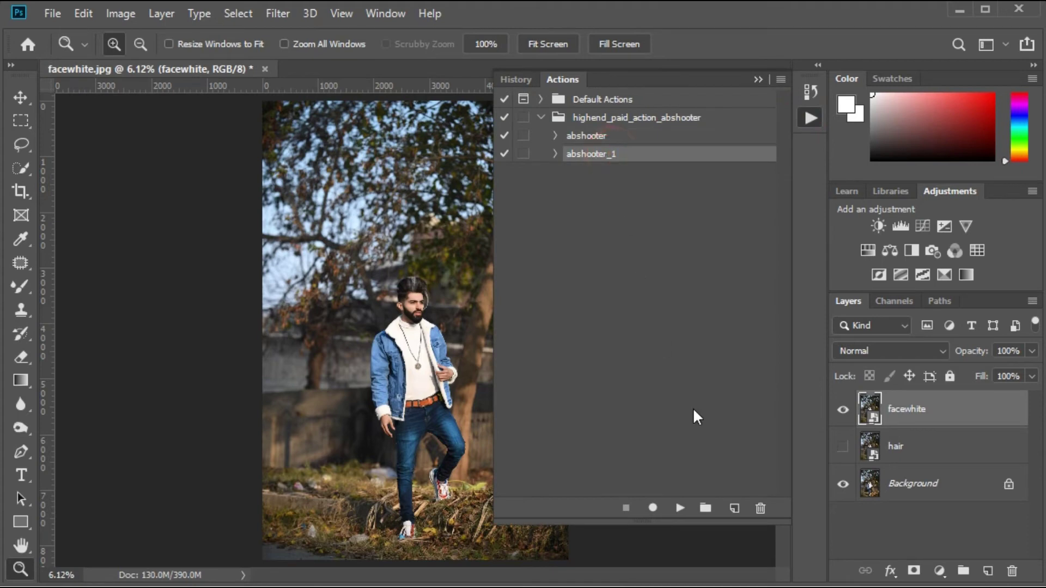
click(681, 509)
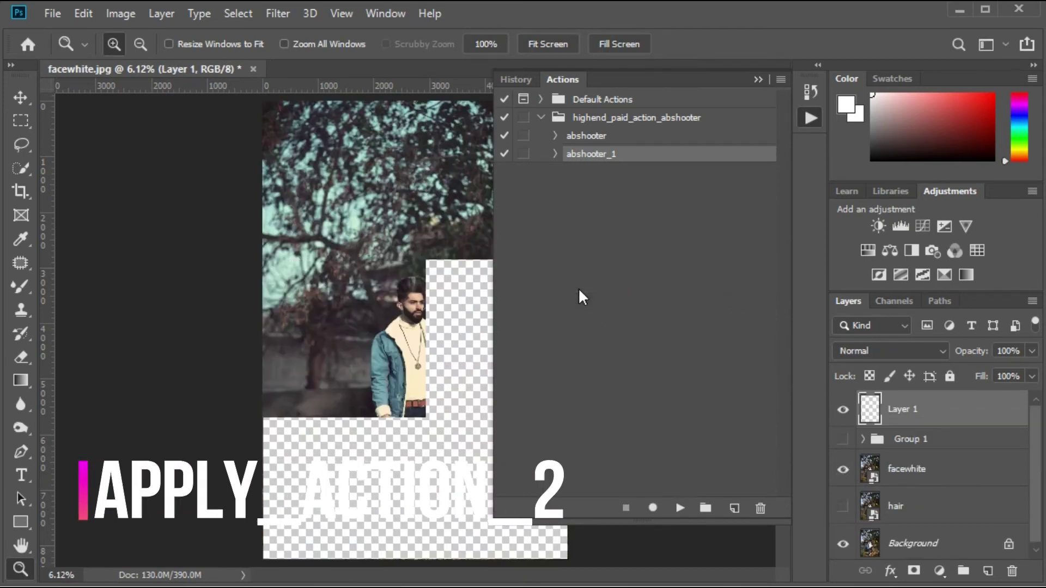
click(753, 81)
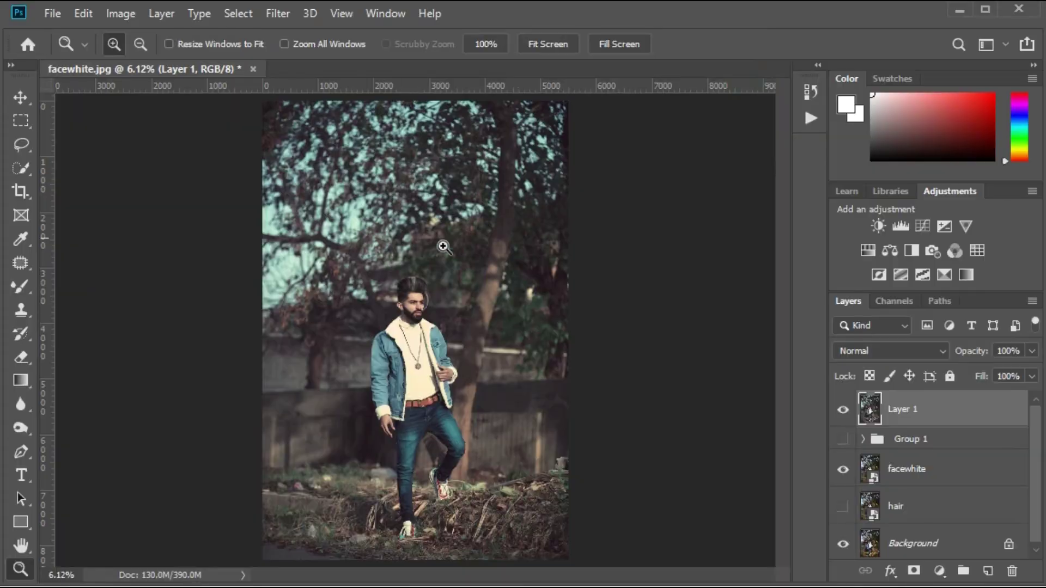
- Compare the photo with the teal grade hidden and shown, zooming to 100% on the man and back to fit
click(844, 410)
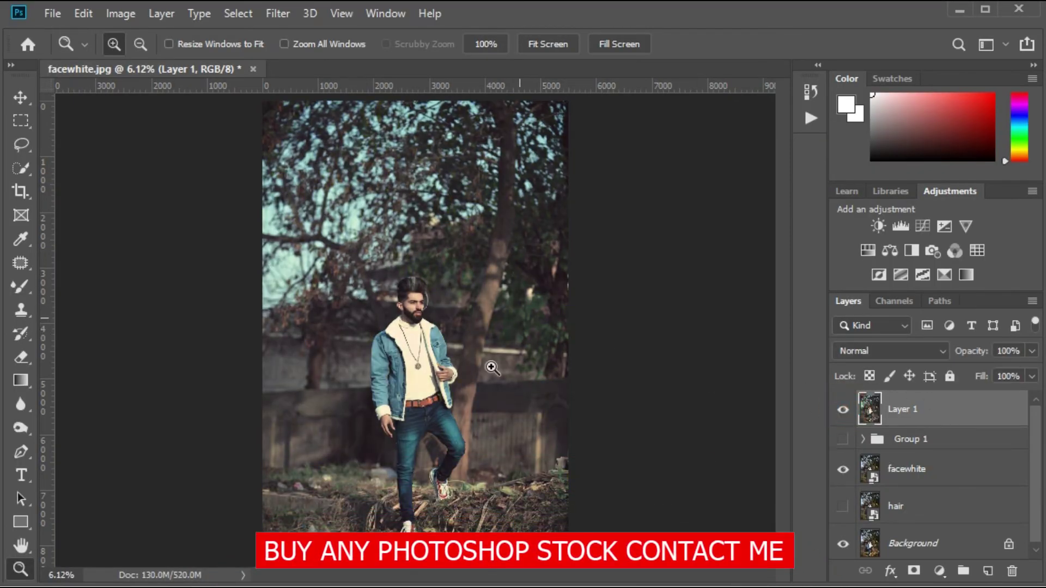
drag(363, 240, 460, 396)
right_click(457, 333)
click(479, 357)
right_click(481, 323)
click(500, 329)
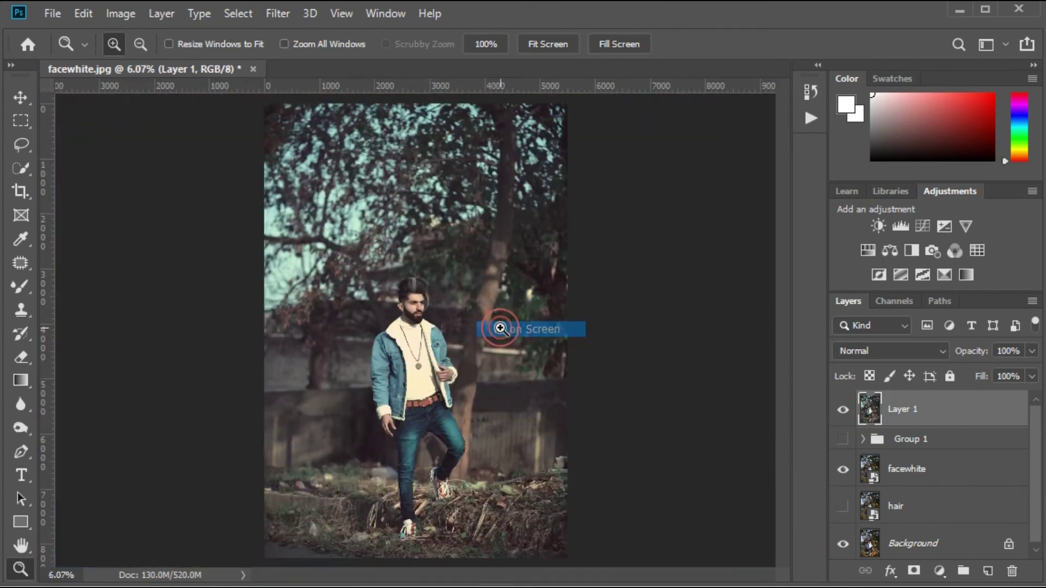
click(843, 410)
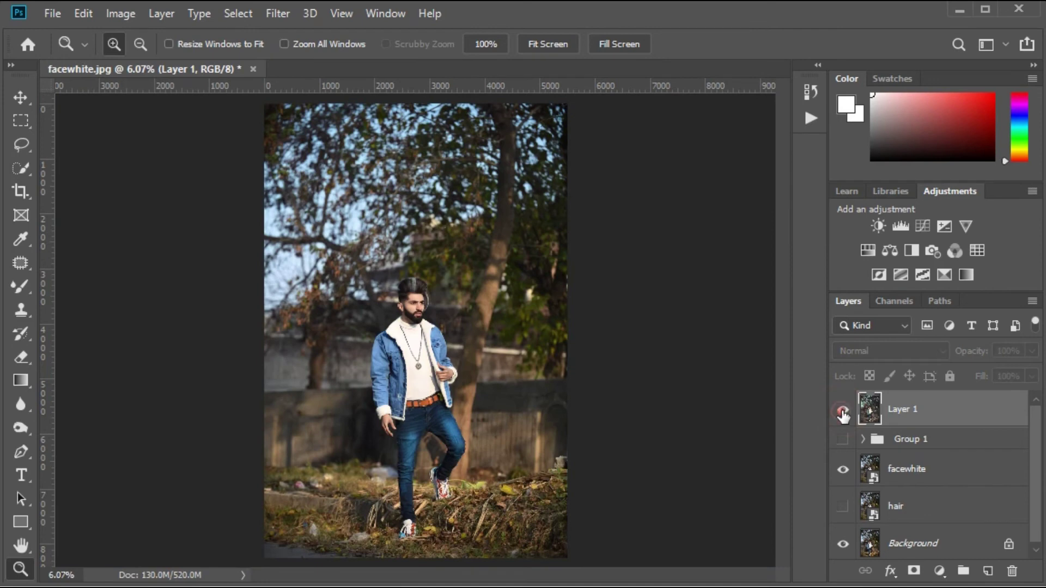
click(843, 411)
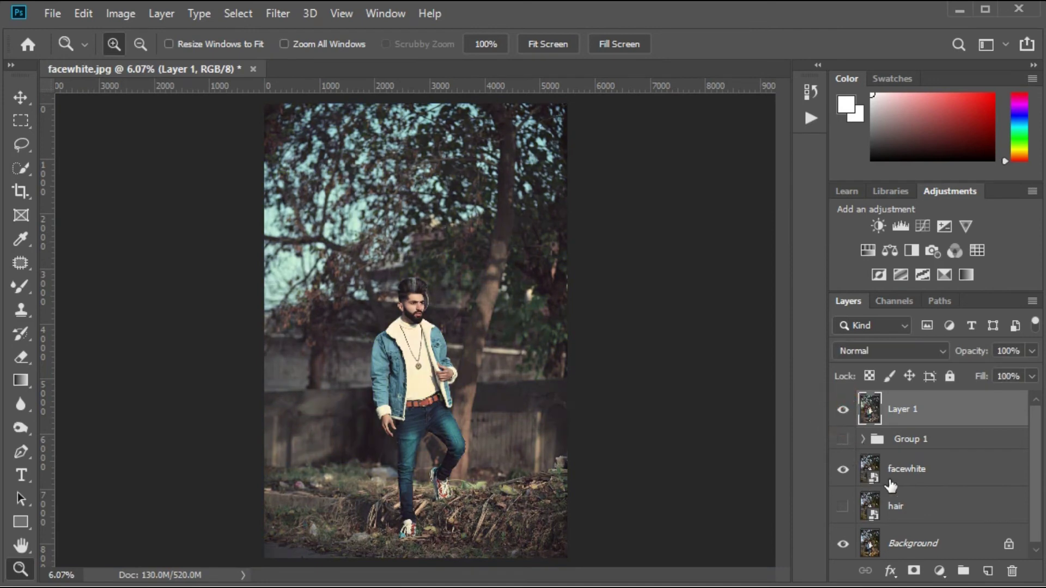
- Expand Group 1 to inspect its adjustments, then collapse it and select Layer 1
click(864, 441)
scroll(931, 473, down, 3)
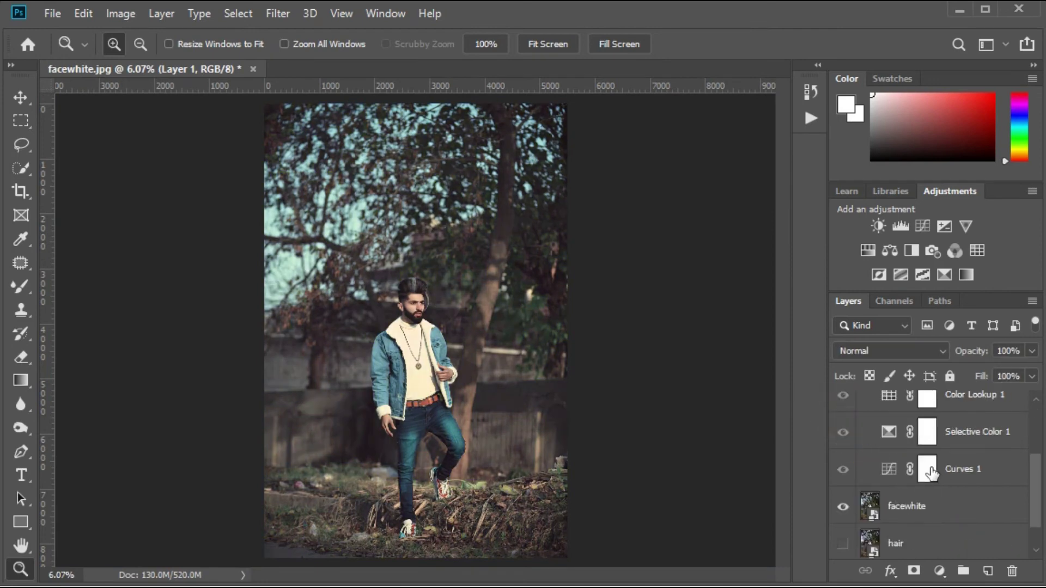
scroll(931, 468, up, 3)
click(918, 436)
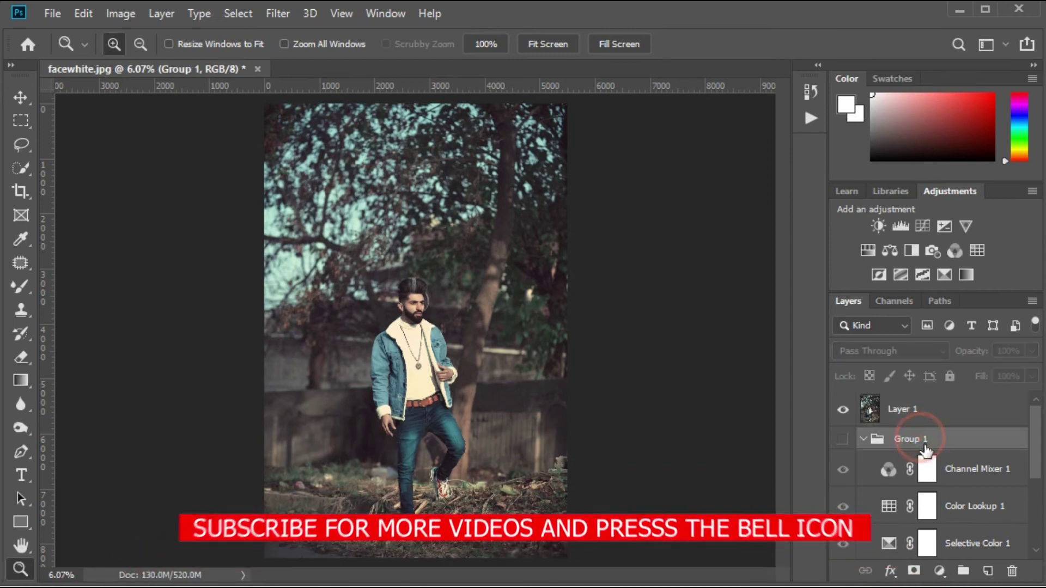
scroll(927, 431, down, 2)
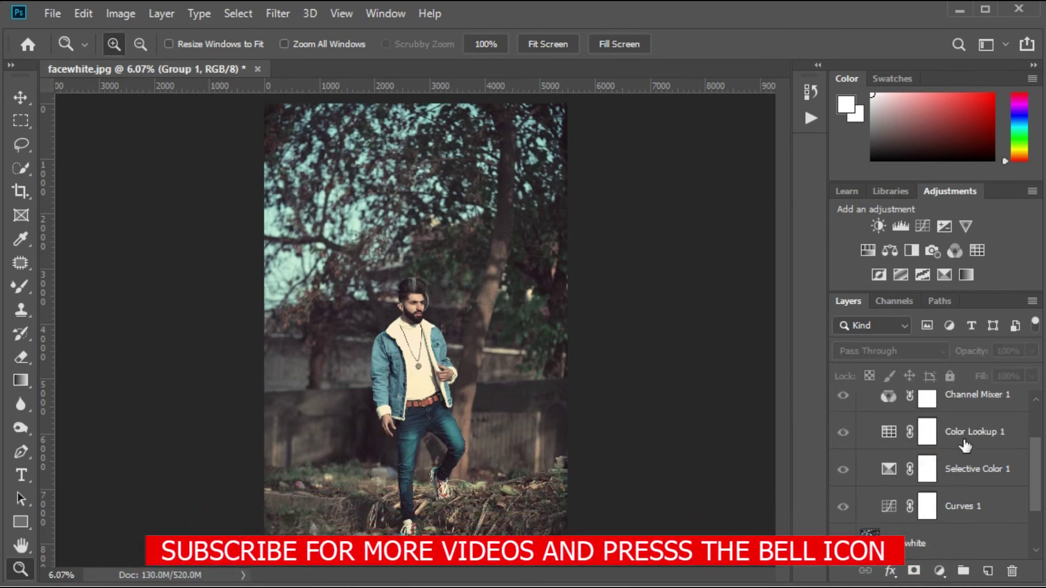
scroll(965, 445, up, 2)
click(863, 439)
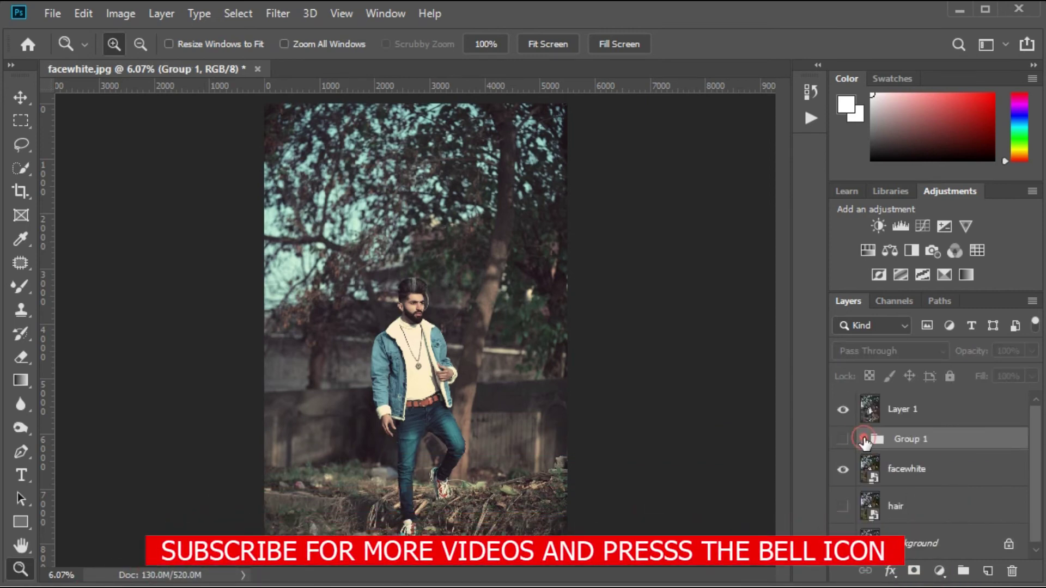
click(910, 419)
- Hide the facewhite layer, keep the teal grade showing, and bring up the downloaded actions list
click(843, 410)
click(843, 410)
click(843, 471)
click(842, 410)
click(843, 410)
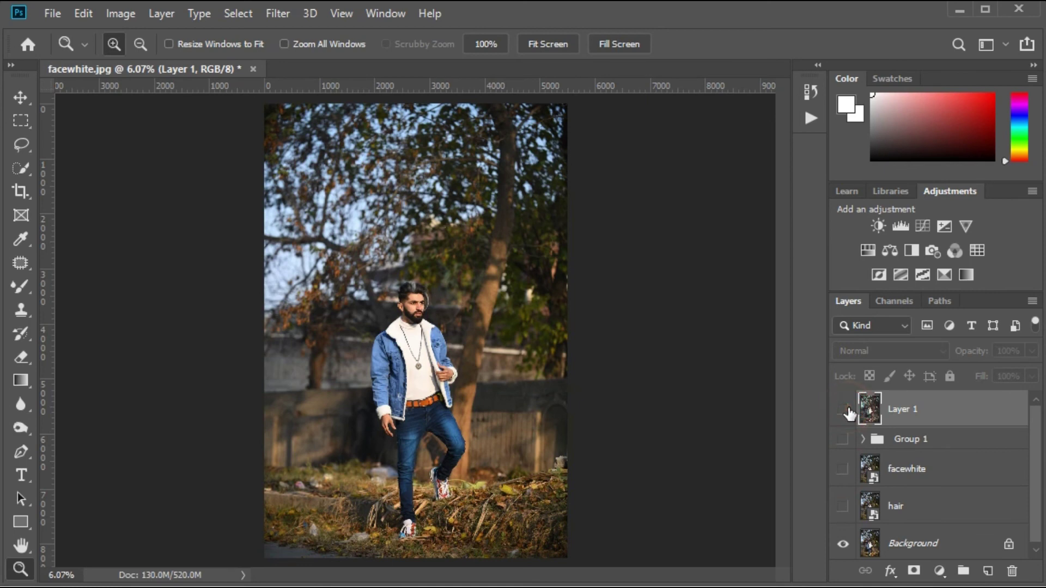
click(843, 410)
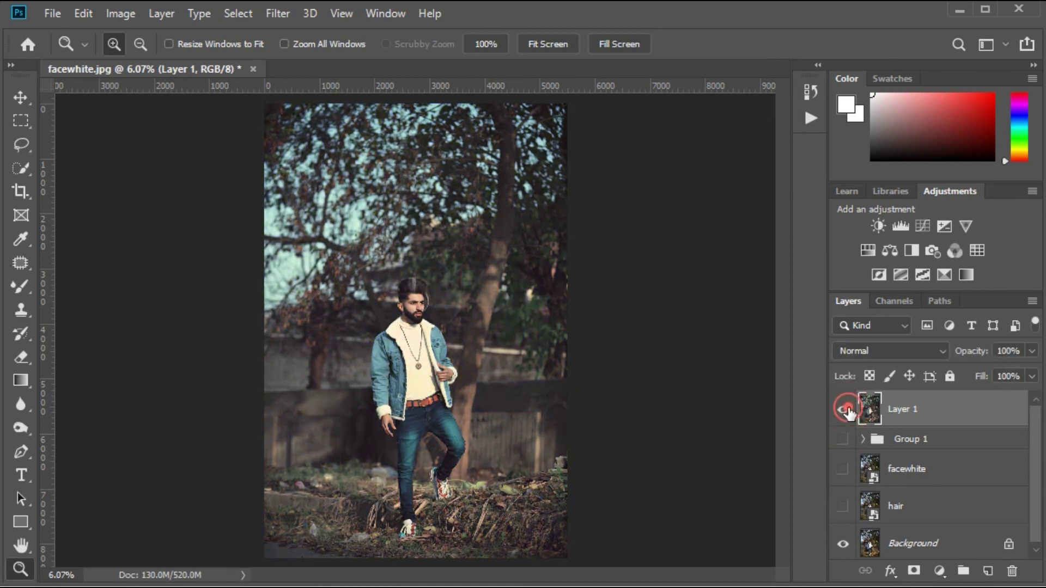
scroll(605, 388, down, 1)
scroll(605, 388, up, 1)
click(811, 116)
click(595, 119)
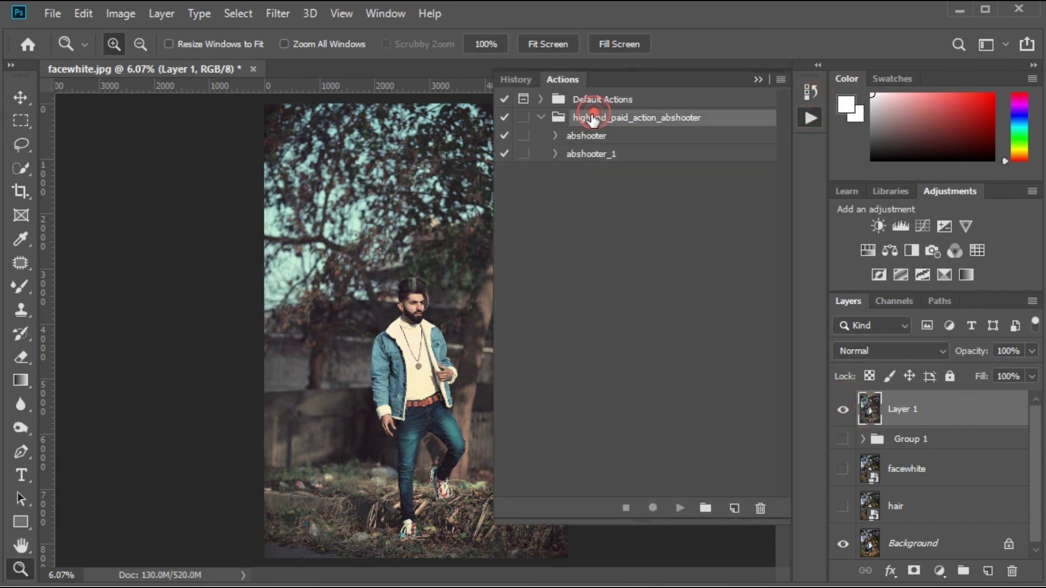
- Re-expand the downloaded action set, then collapse the Actions panel to reveal the teal-graded photo
click(542, 117)
click(759, 80)
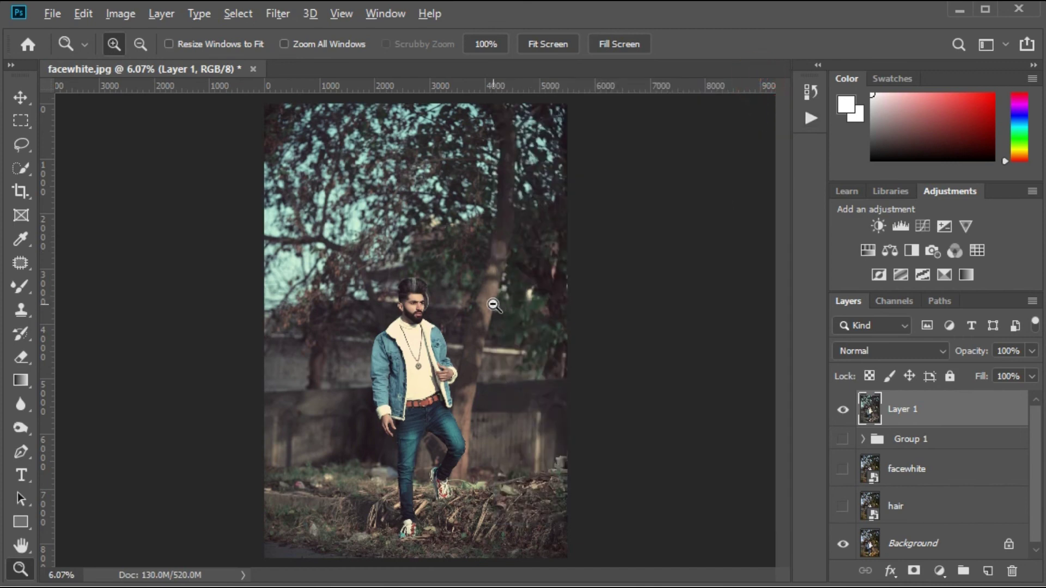
scroll(496, 302, down, 1)
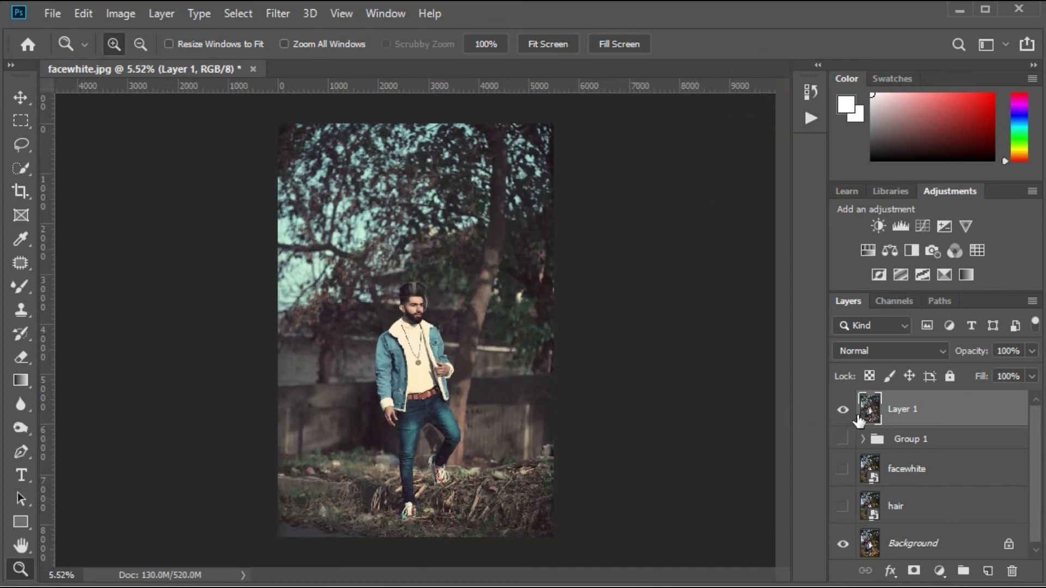